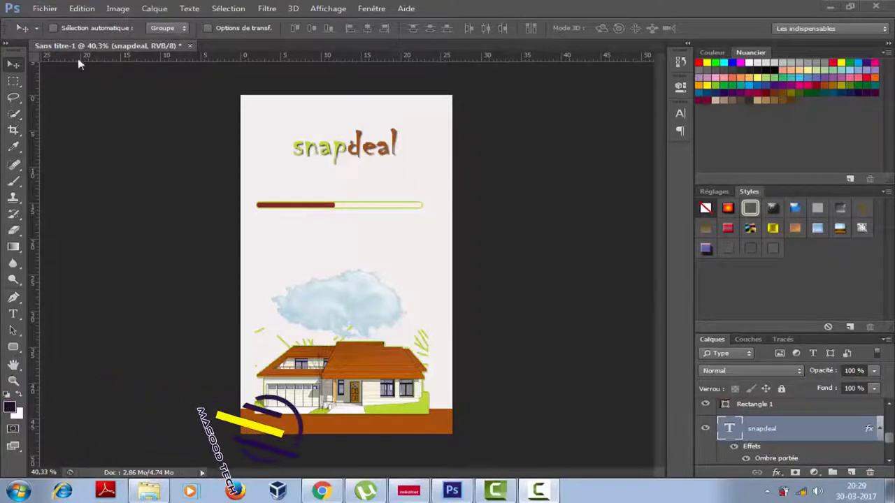
Create a new white 750 × 1334 px document named 'screen' at 72 pixels per inch
left_click(45, 9)
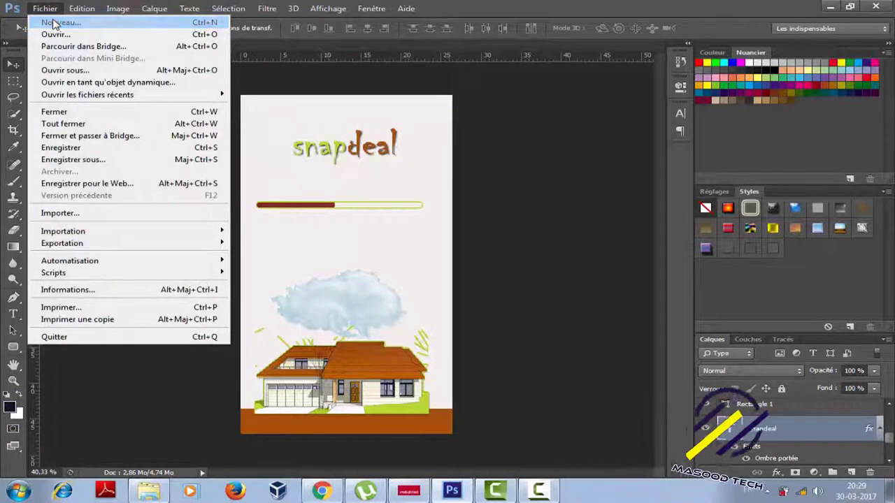
left_click(55, 24)
type("screen")
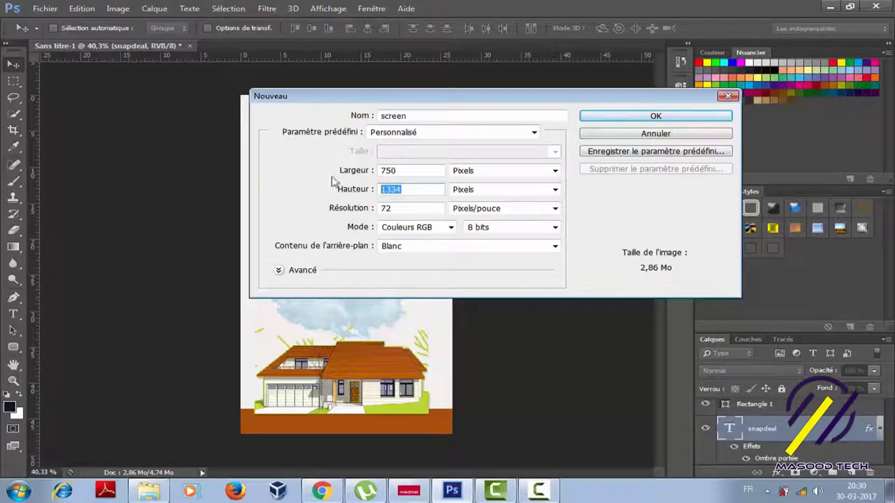
left_click(676, 121)
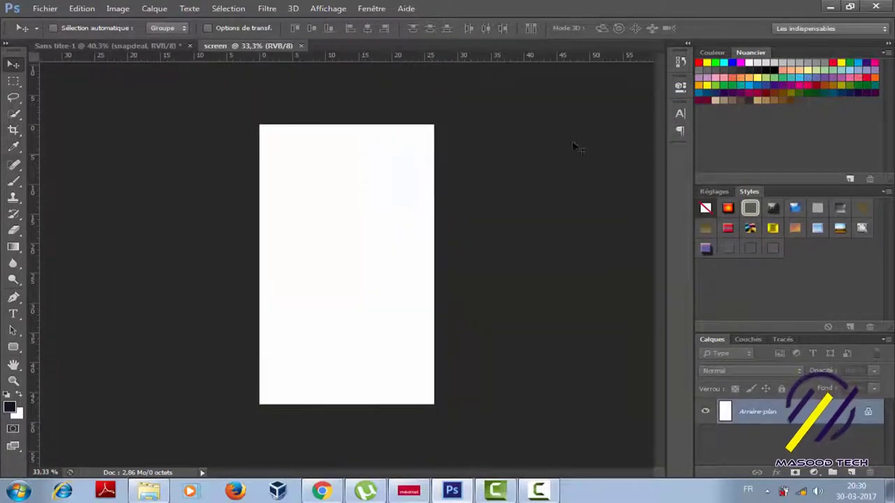
Convert the locked background into the normal layer Calque 0
scroll(558, 238, "up", 1)
scroll(555, 240, "up", 1)
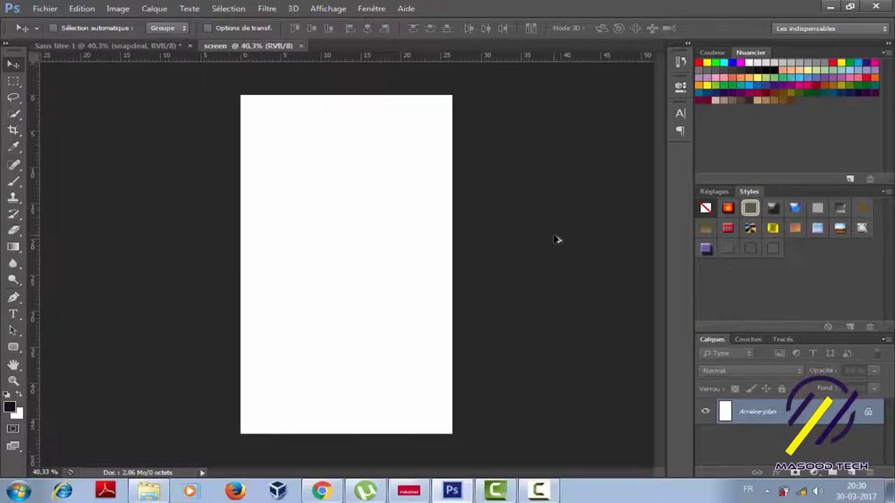
double_click(866, 417)
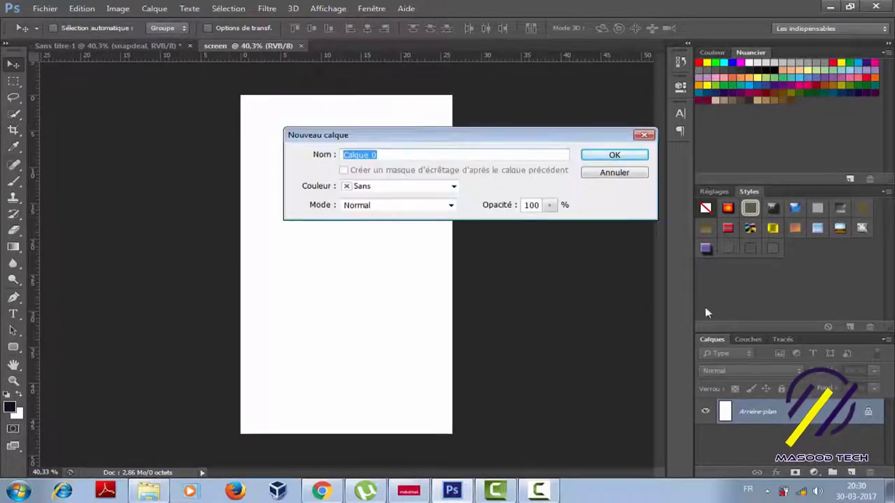
left_click(623, 160)
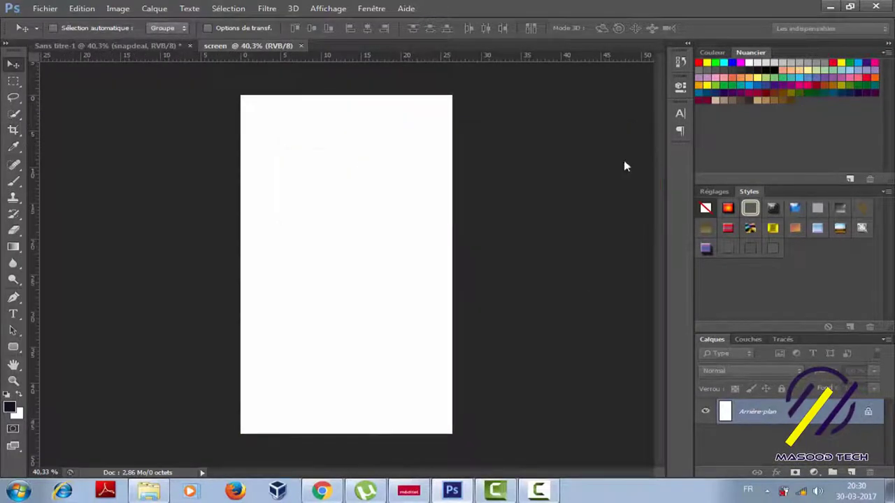
Give Calque 0 a near-white #efecec colour overlay layer style
double_click(732, 418)
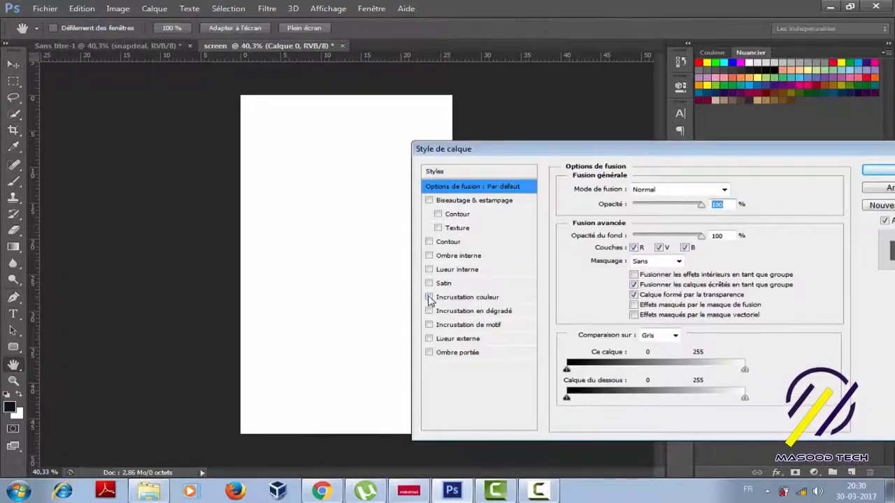
left_click(467, 297)
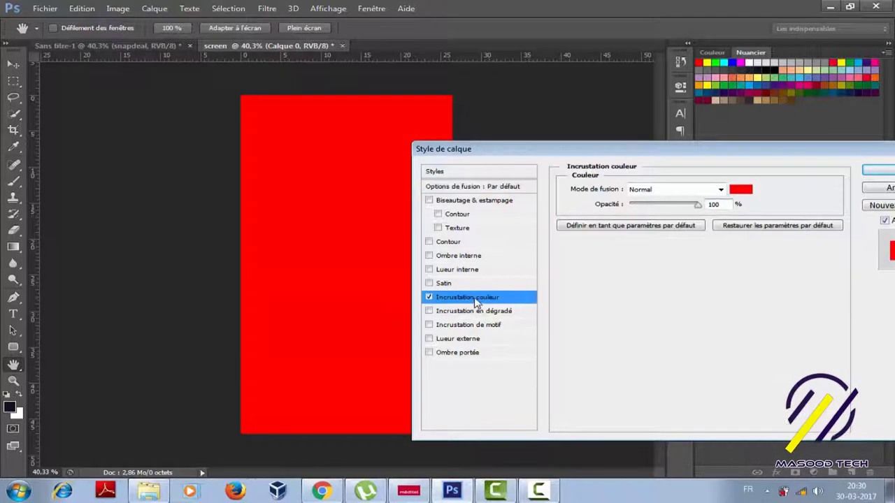
left_click(741, 191)
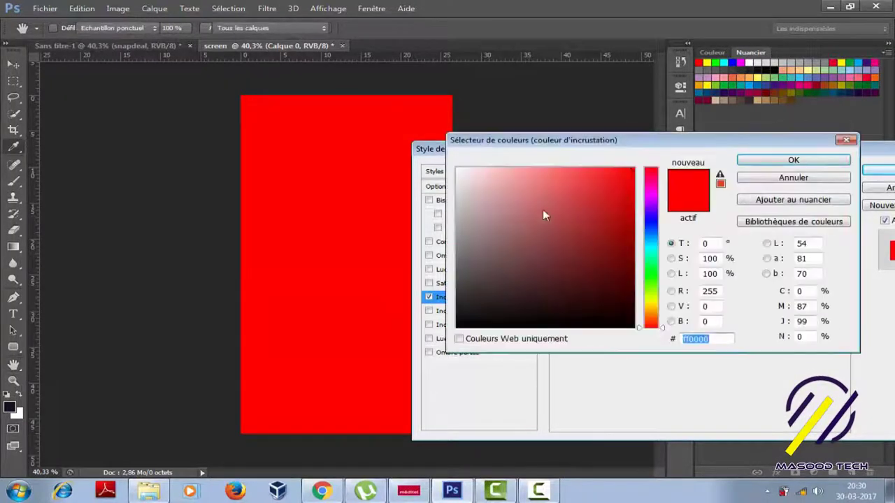
left_click(456, 180)
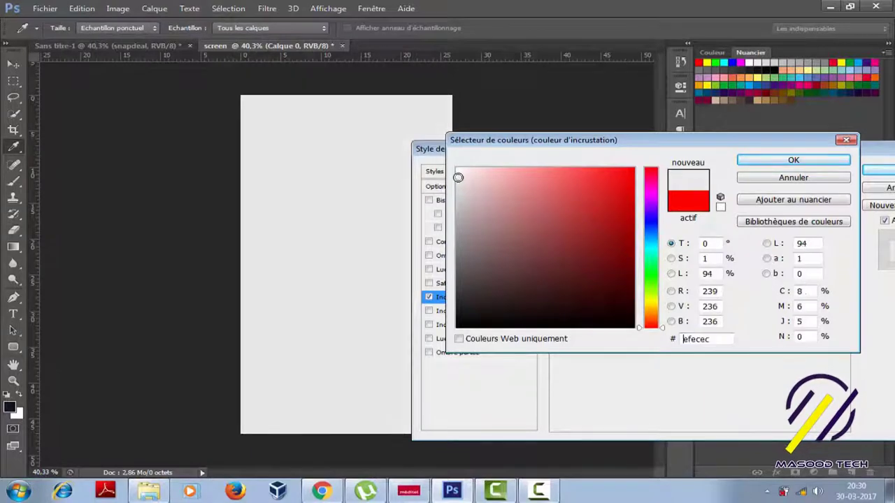
left_click(779, 162)
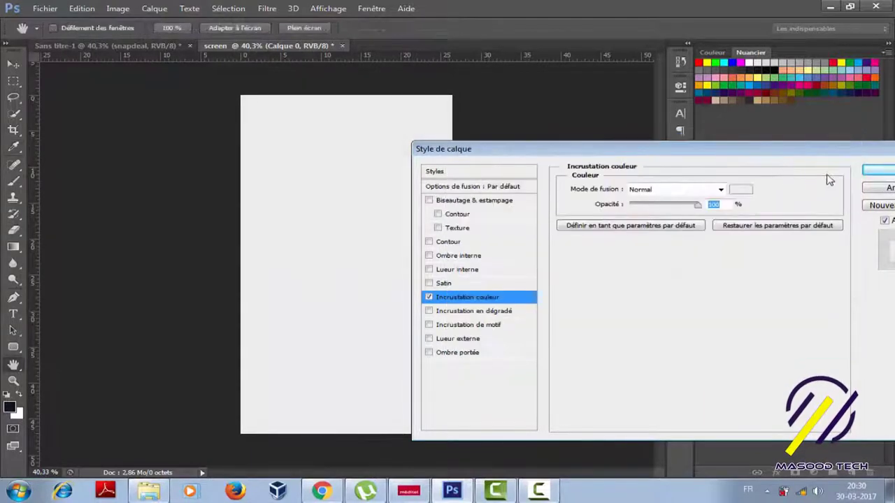
left_click(867, 171)
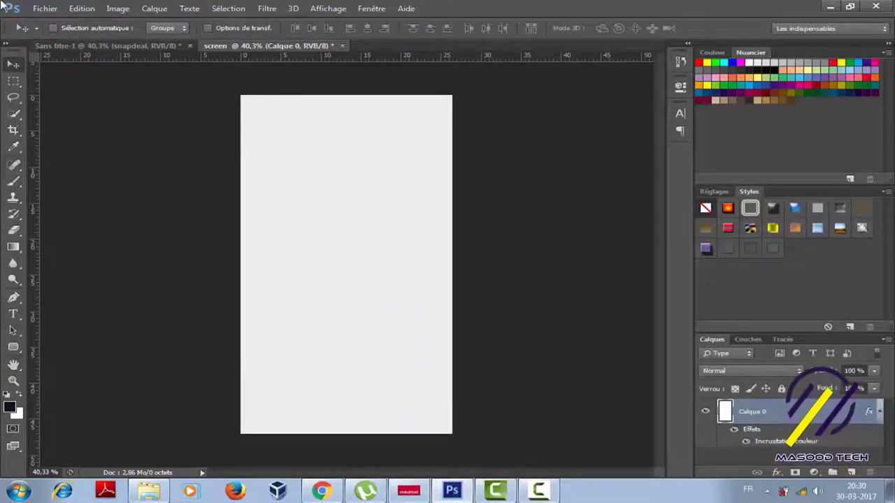
Import the house image Ref_B_10159 into the document
left_click(42, 9)
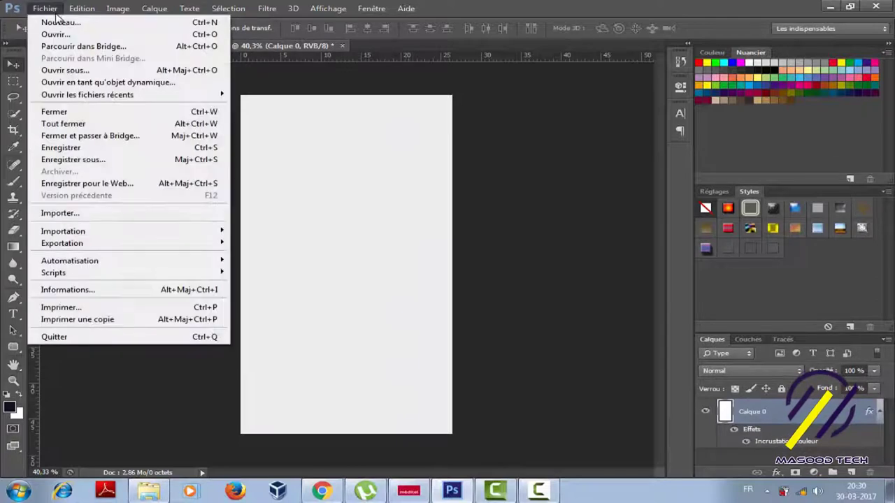
left_click(51, 213)
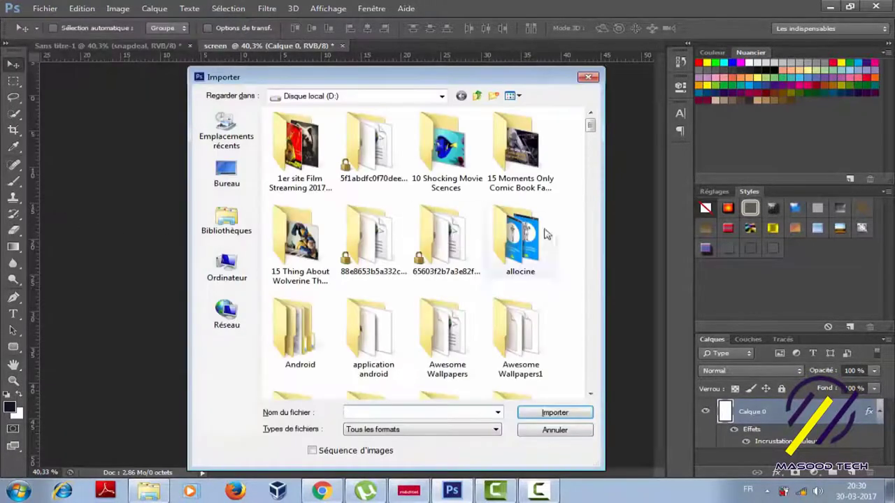
mouse_move(592, 126)
left_mouse_down()
mouse_move(583, 294)
mouse_move(572, 336)
left_mouse_up()
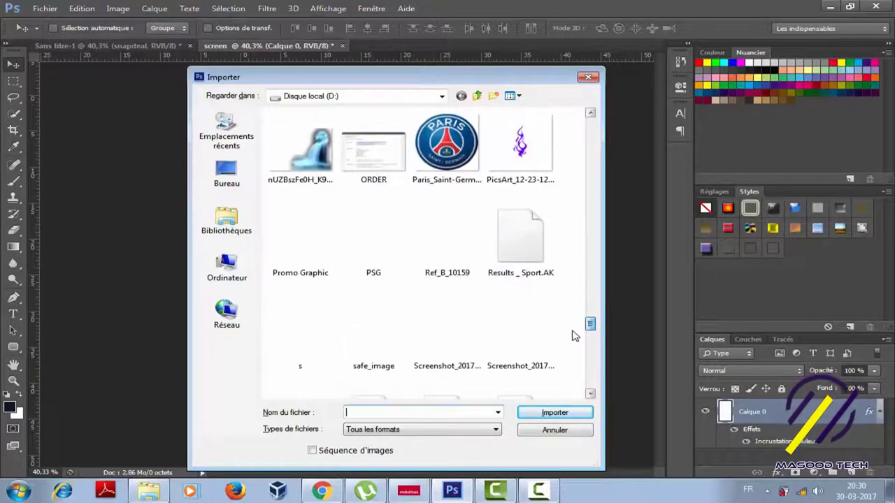
left_click(465, 249)
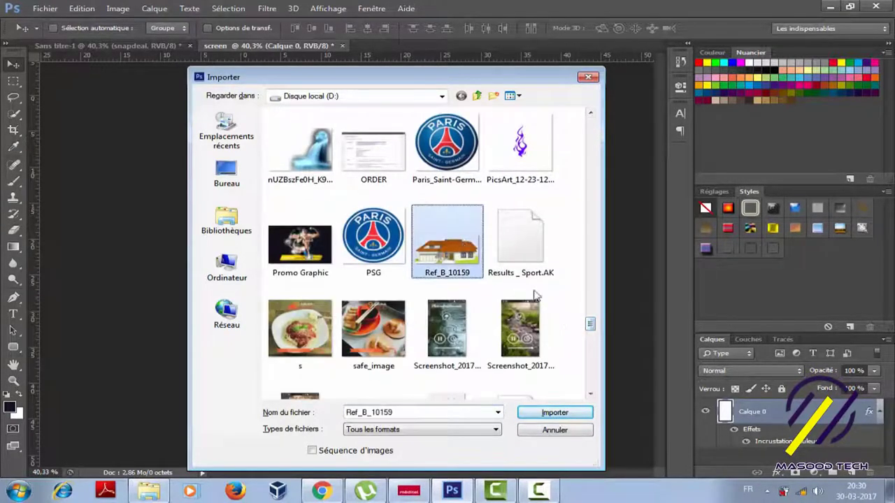
left_click(558, 415)
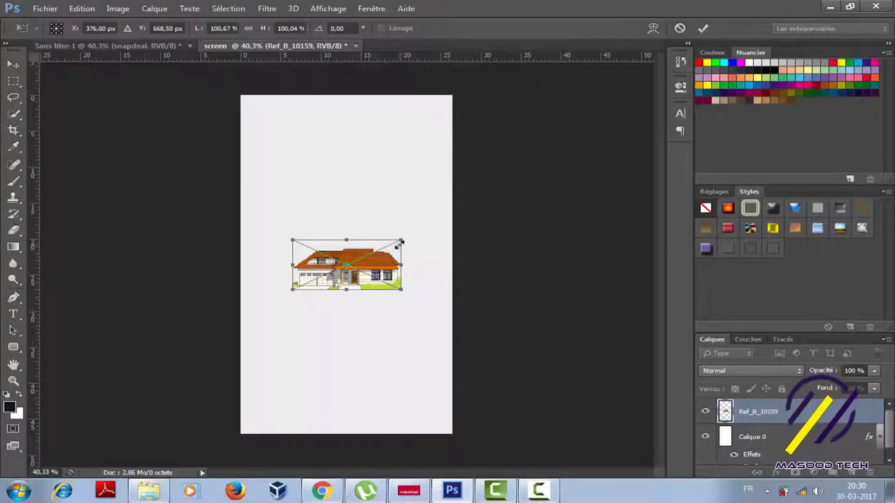
Enlarge the house to about 155%, place it at the canvas bottom, and add an empty layer
left_click_drag(405, 241, 431, 229)
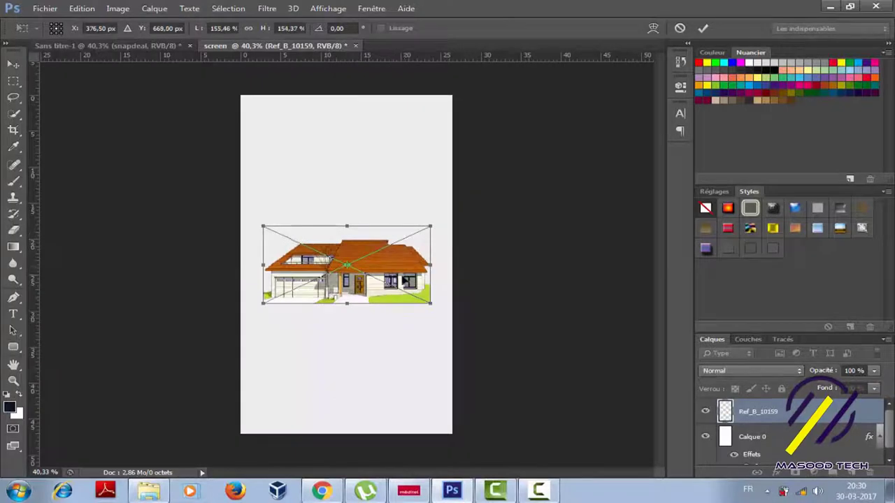
left_click_drag(385, 303, 382, 409)
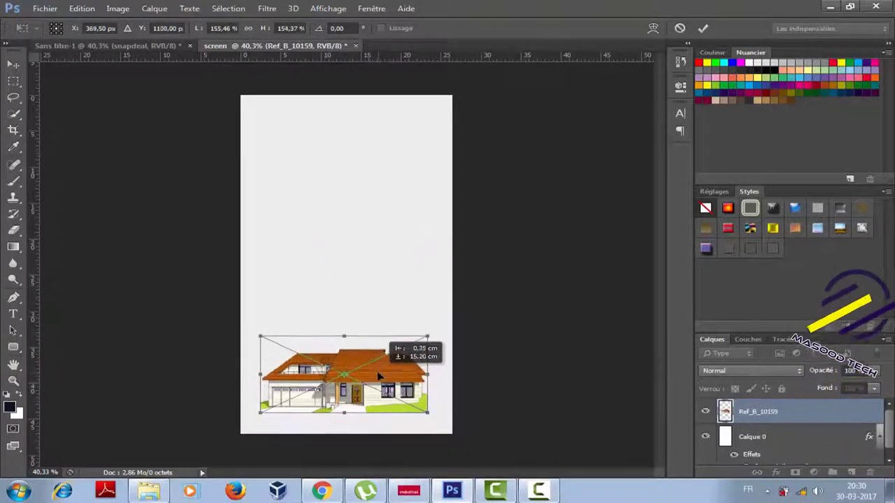
key("v")
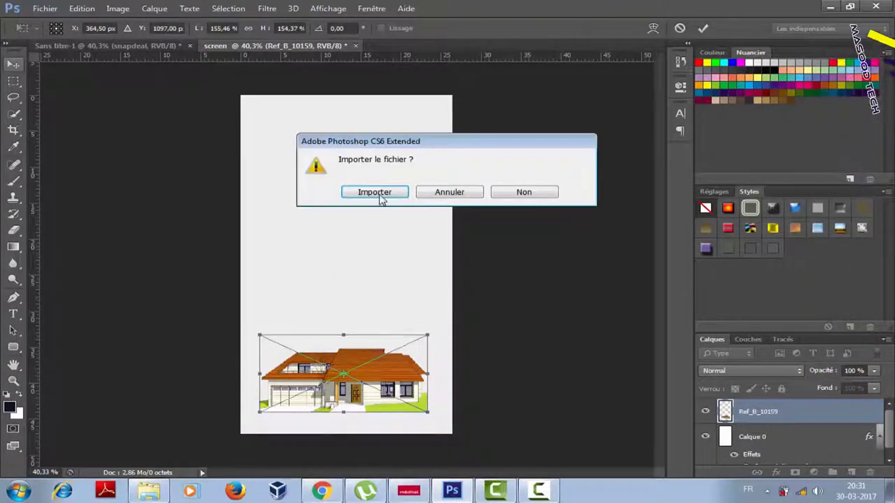
left_click(364, 192)
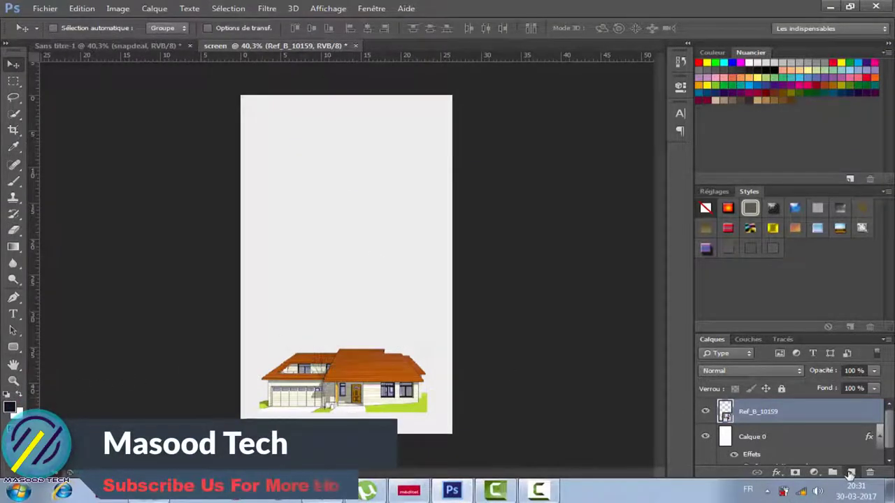
key("ctrl+shift+alt+n")
Draw a rectangle strip across the bottom of the canvas
left_click(19, 350)
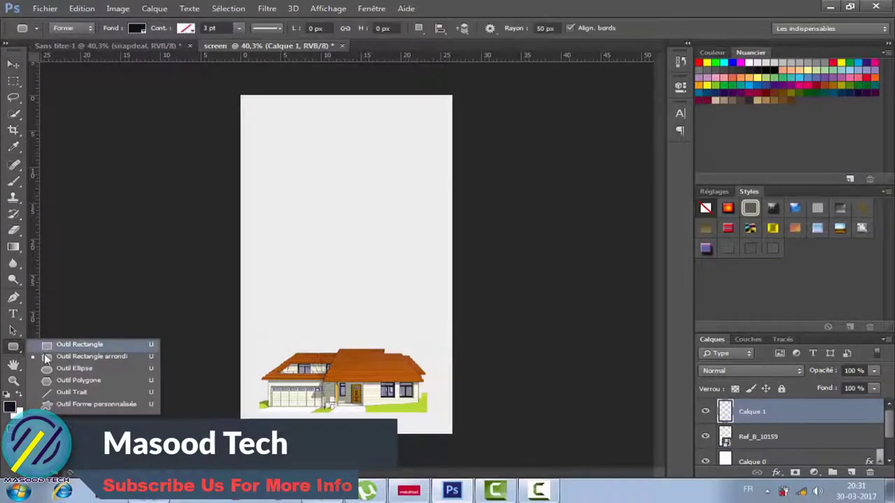
left_click(46, 346)
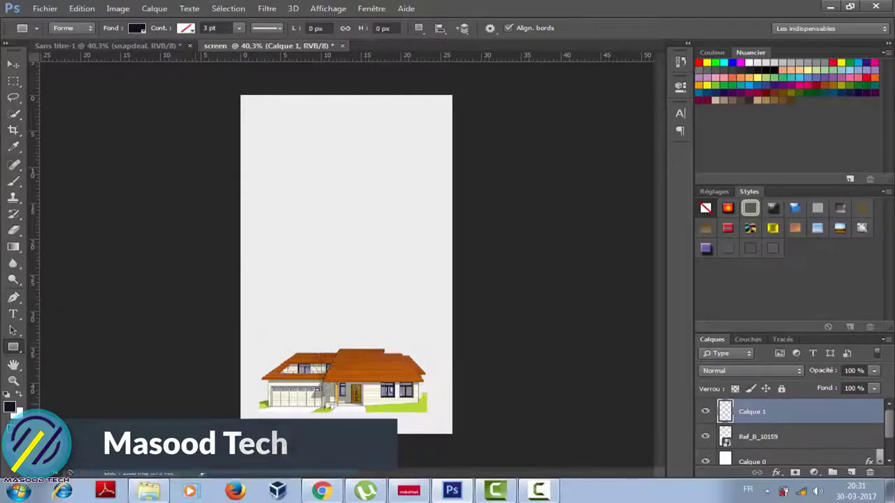
left_click_drag(236, 410, 476, 435)
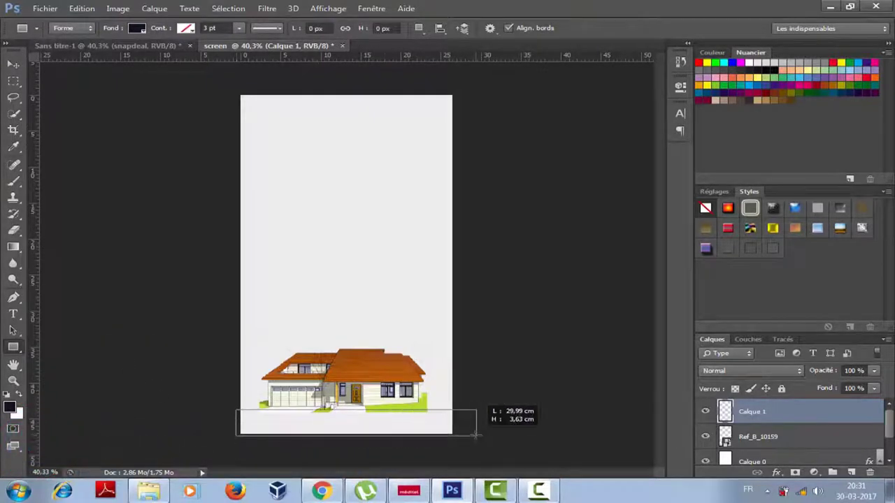
key("v")
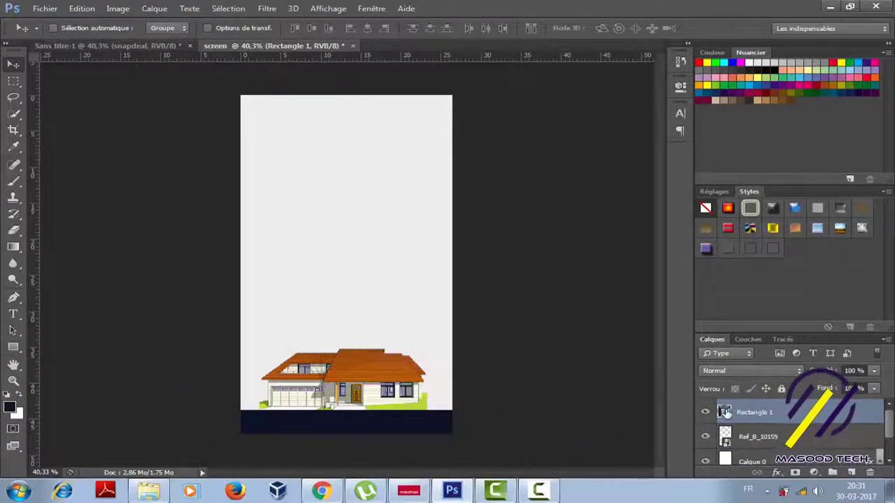
Fill Rectangle 1 with roof brown #8a4009 and stack it below the house layer
double_click(725, 413)
left_click(369, 363)
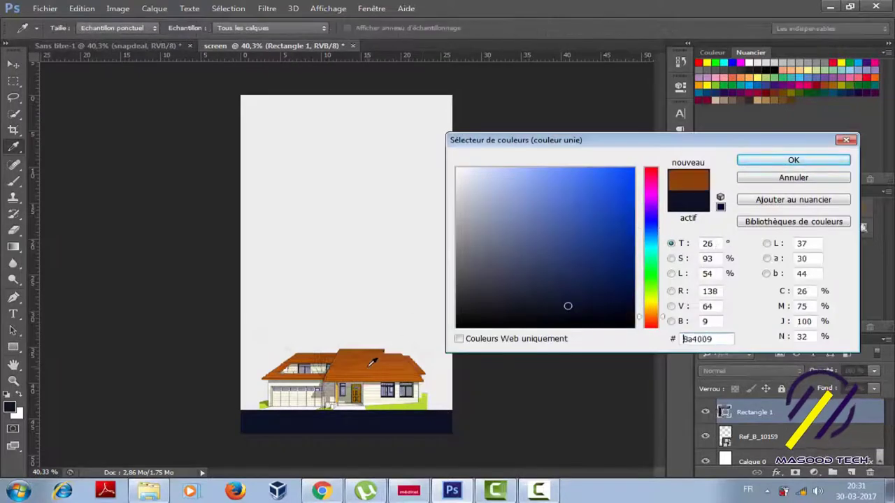
left_click(794, 160)
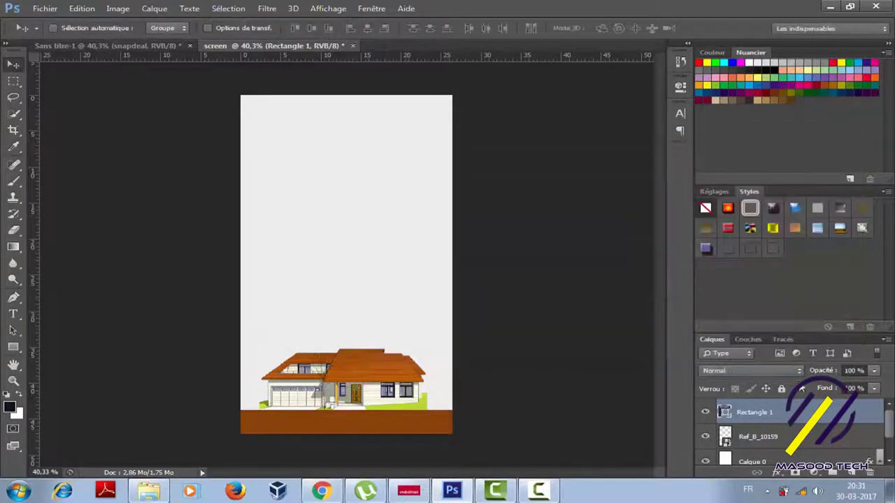
left_click_drag(749, 425, 748, 449)
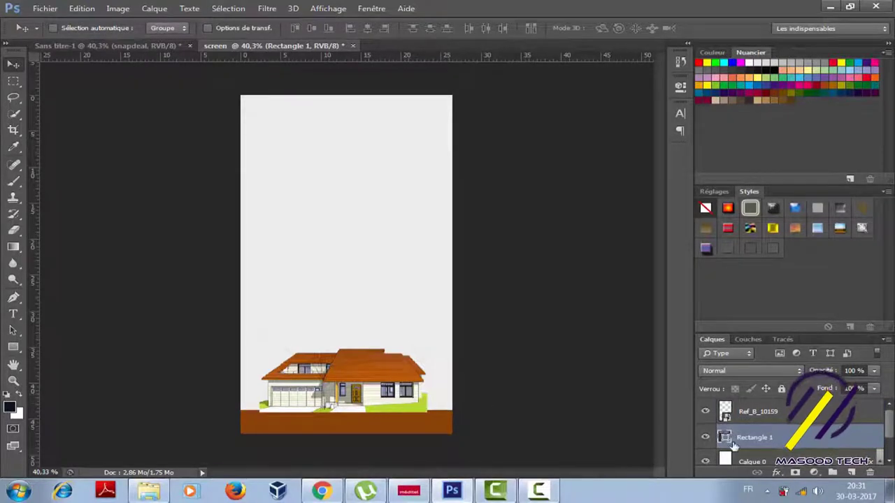
Give layer Ref_B_10159 a 3 px outside stroke in grass-sampled lime green #b6dc32
right_click(725, 438)
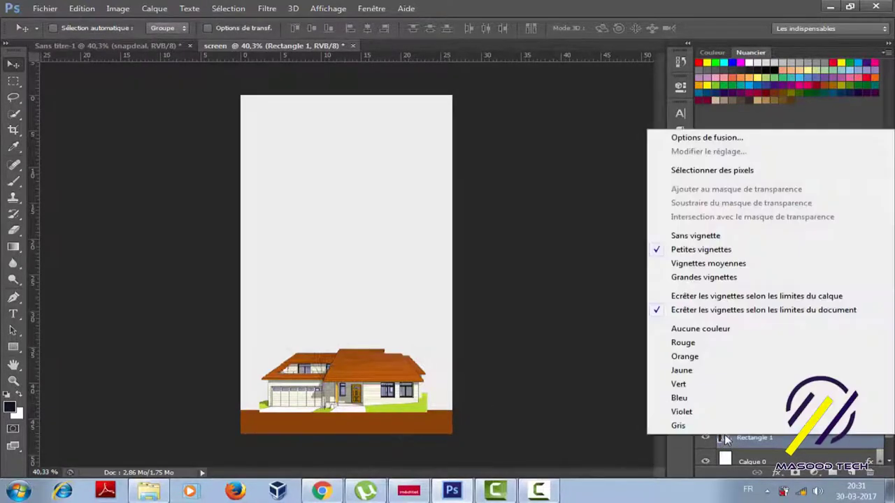
left_click(382, 384)
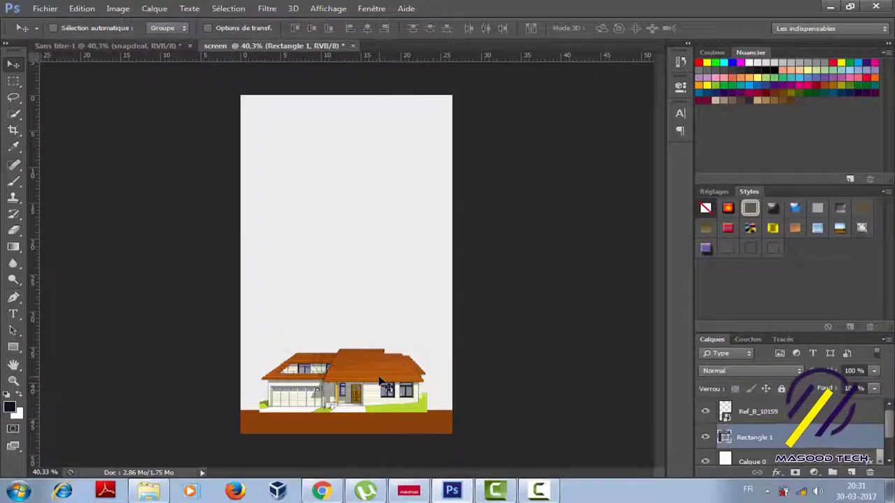
left_click(382, 384, "ctrl")
right_click(774, 405)
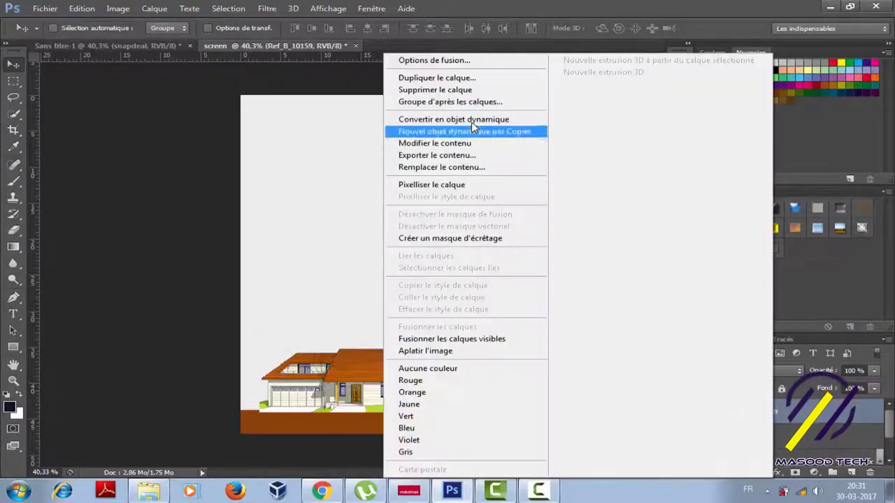
left_click(455, 62)
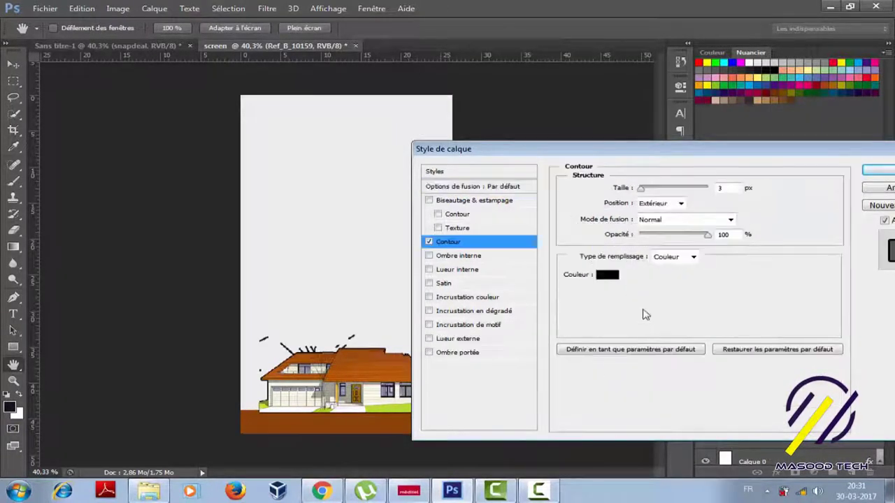
left_click(607, 276)
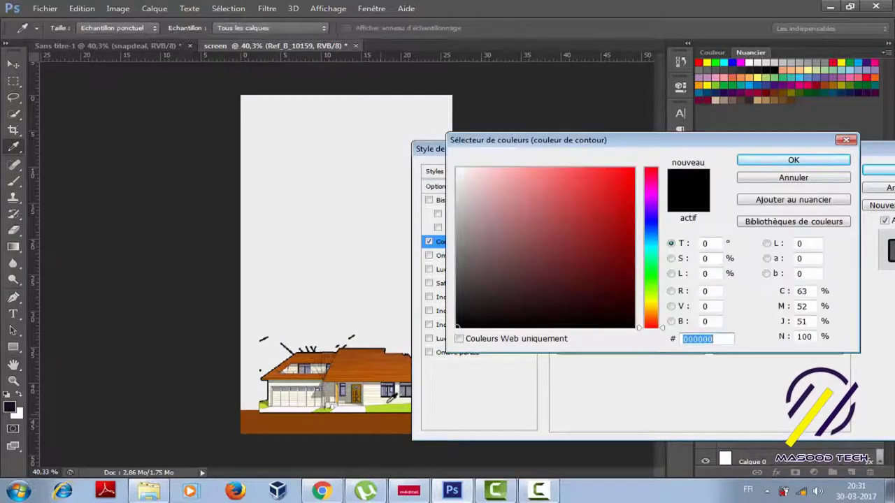
left_click(390, 403)
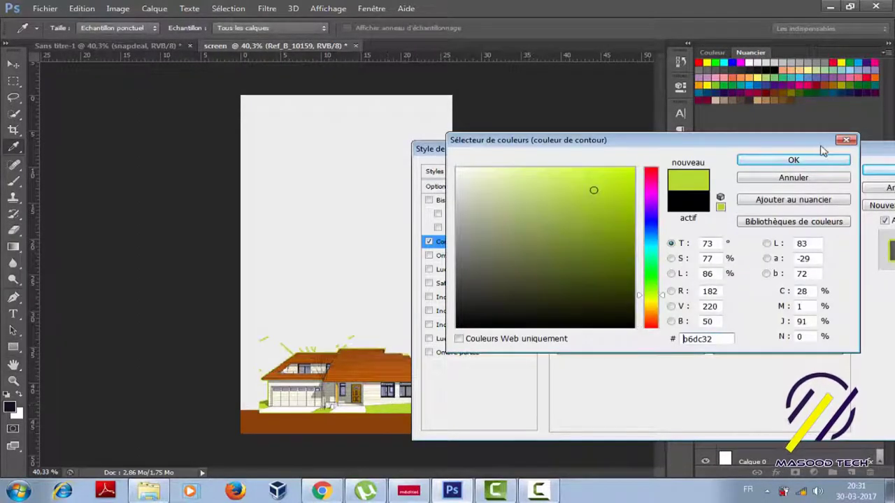
left_click(804, 161)
left_click(878, 170)
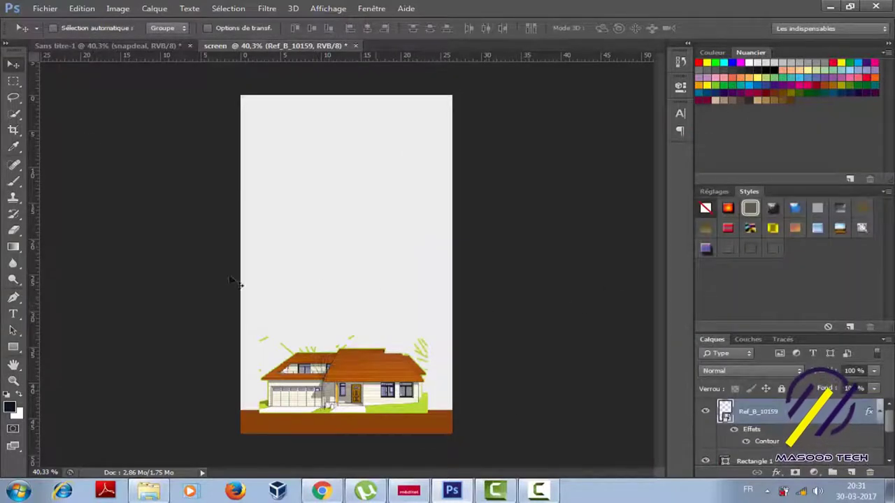
Import the cloud image 1-cloud22 into the document
left_click(44, 9)
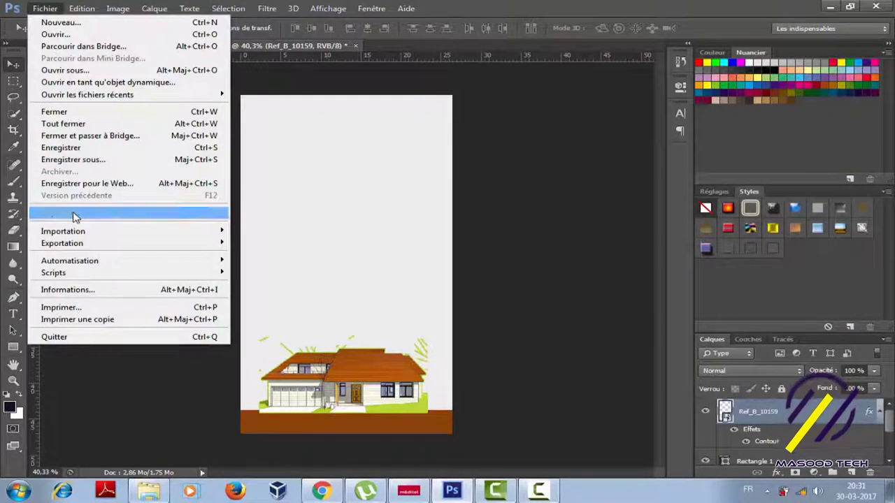
left_click(75, 213)
mouse_move(589, 128)
left_mouse_down()
mouse_move(581, 223)
mouse_move(568, 255)
left_mouse_up()
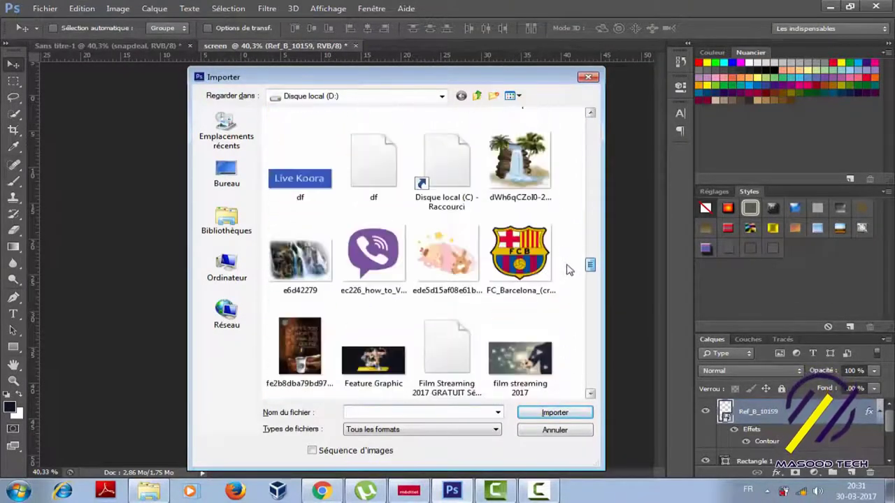
mouse_move(568, 255)
left_mouse_down()
mouse_move(546, 385)
mouse_move(555, 282)
mouse_move(578, 242)
mouse_move(578, 214)
left_mouse_up()
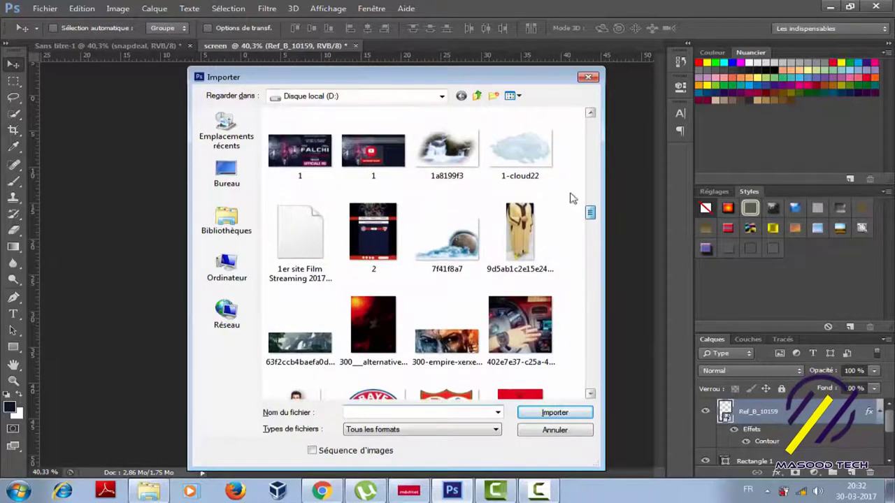
left_click(538, 174)
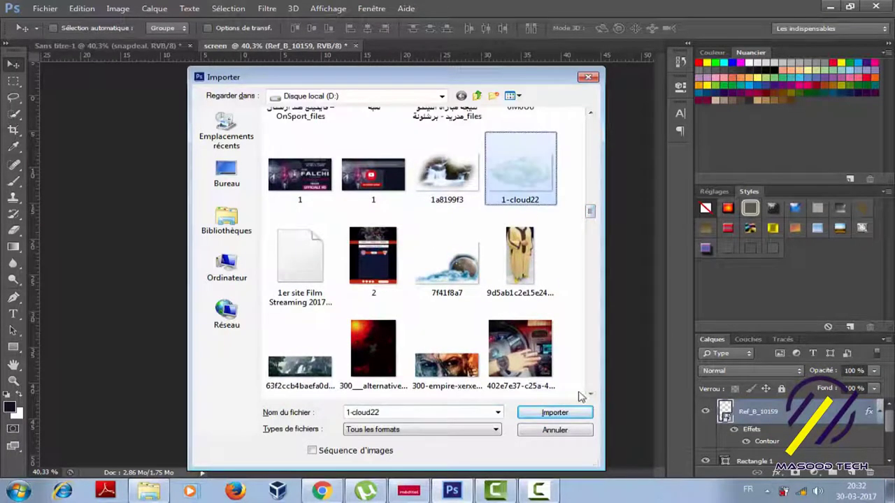
left_click(547, 418)
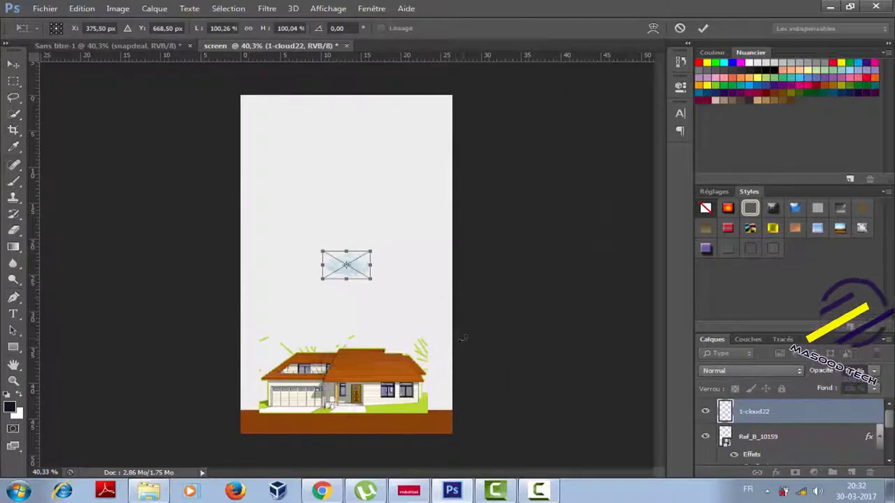
Enlarge the cloud to about 182%, stack it below the house, and lower it just above
mouse_move(372, 250)
left_mouse_down()
mouse_move(413, 237)
mouse_move(429, 218)
left_mouse_up()
mouse_move(401, 282)
left_mouse_down()
mouse_move(407, 327)
mouse_move(402, 295)
left_mouse_up()
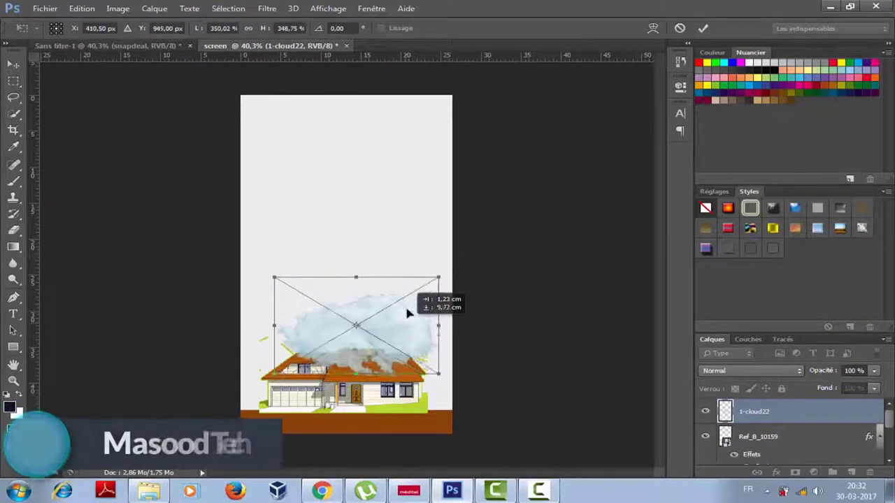
left_click(15, 64)
left_click(388, 193)
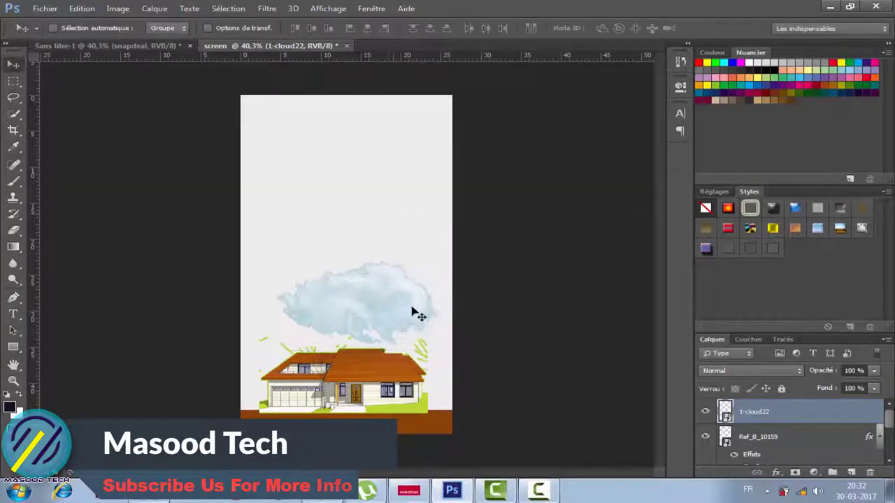
left_click_drag(745, 414, 742, 463)
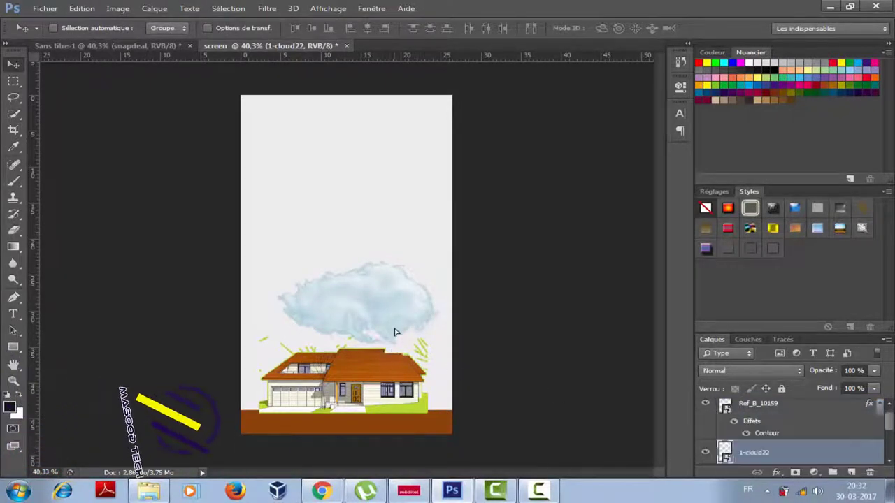
mouse_move(391, 281)
left_mouse_down()
mouse_move(392, 334)
mouse_move(381, 302)
left_mouse_up()
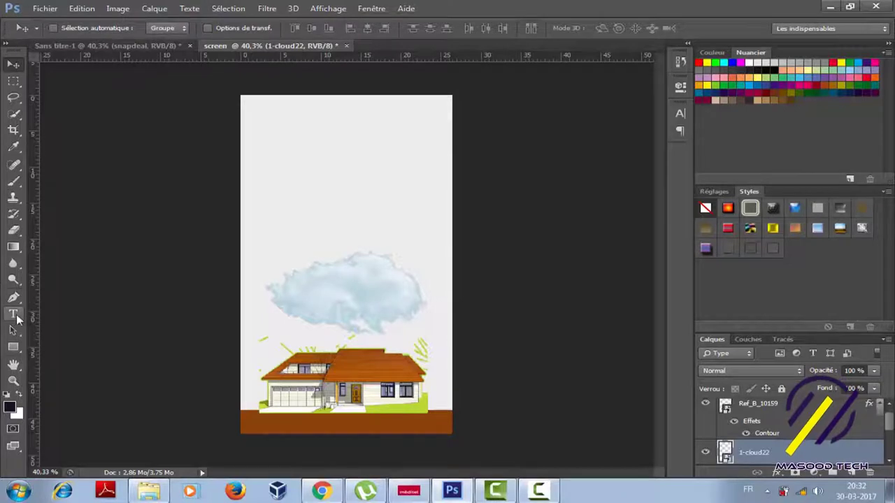
Type 'snapdeal' in Chiller 155 pt near the top, then nudge it slightly down-left
left_click(14, 316)
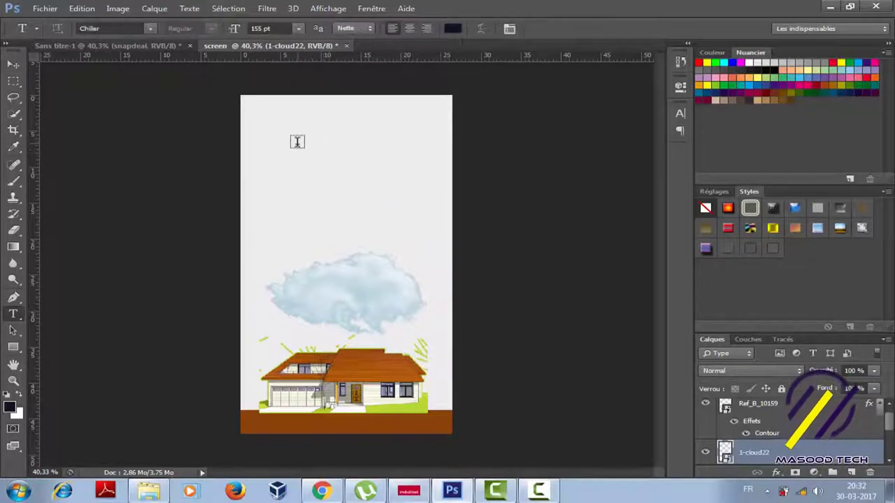
left_click(313, 193)
type("snapd")
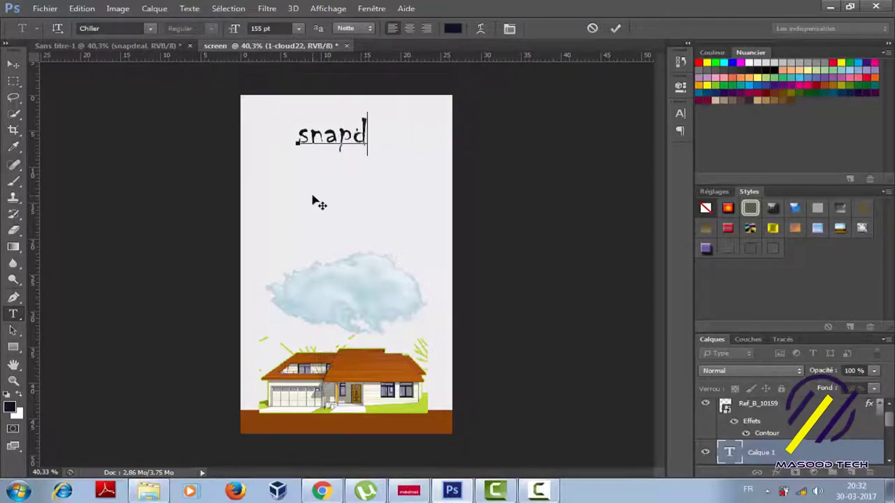
type("eal")
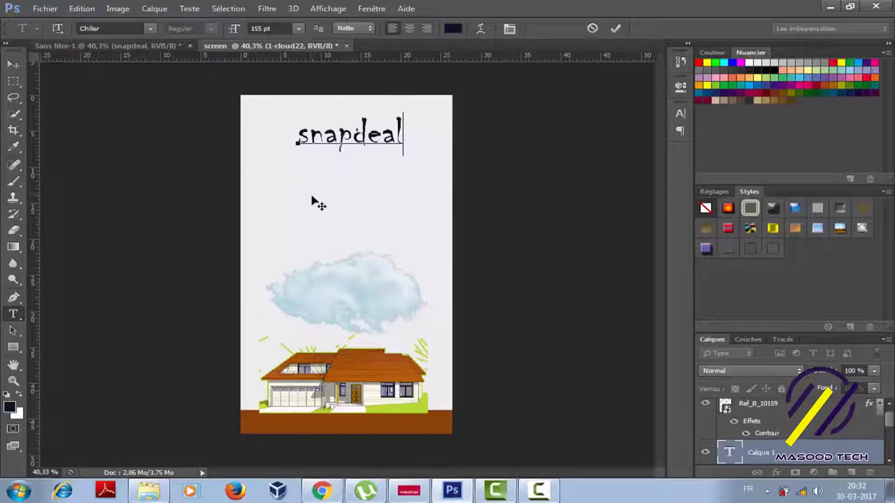
mouse_move(312, 200)
left_mouse_down()
mouse_move(330, 196)
mouse_move(325, 211)
left_mouse_up()
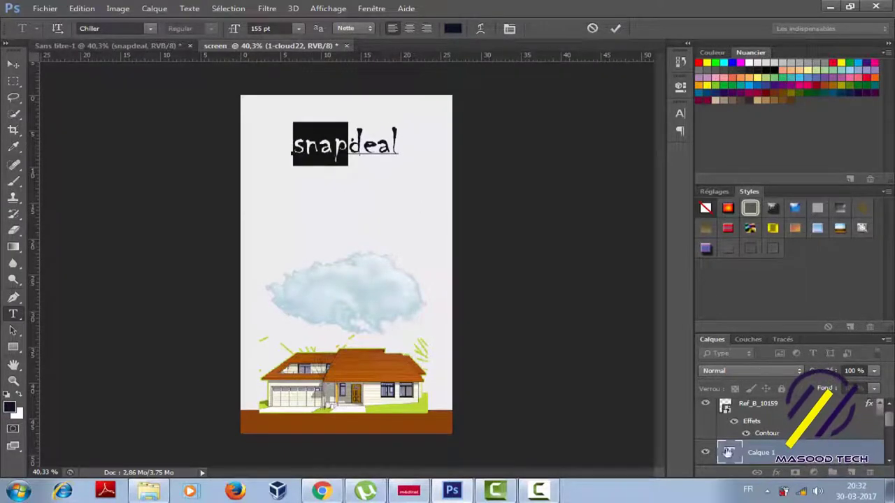
Colour 'snap' lime green from the grass and 'deal' orange from the roof
left_click(456, 31)
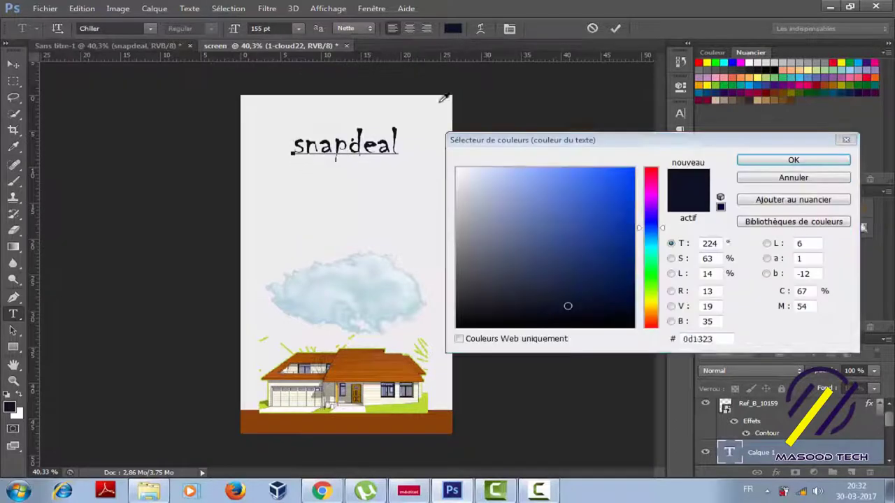
left_click(408, 404)
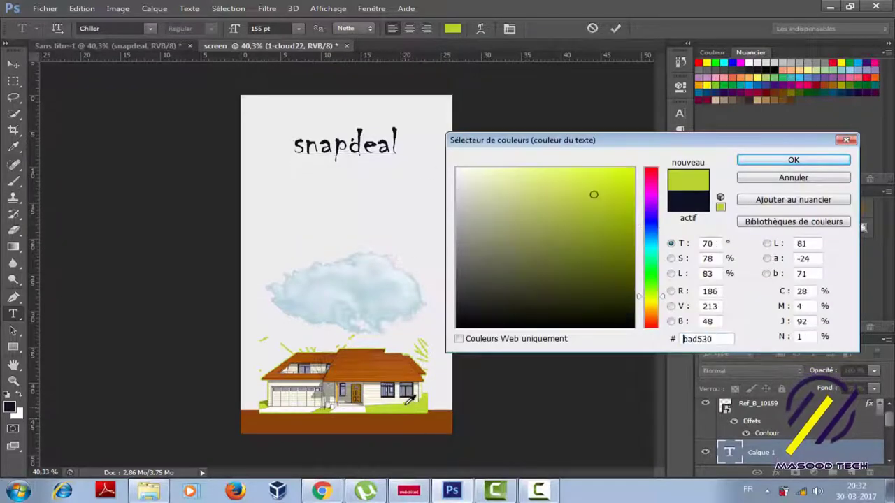
left_click(755, 162)
left_click_drag(349, 144, 395, 144)
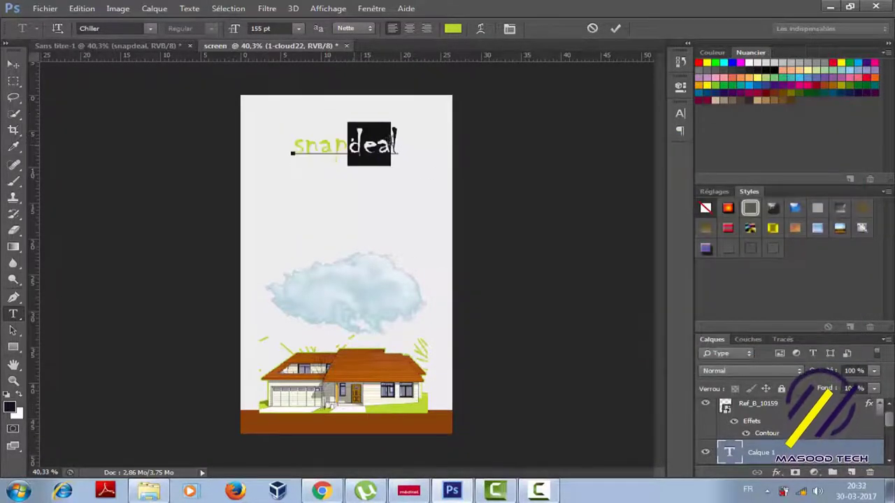
left_click(454, 30)
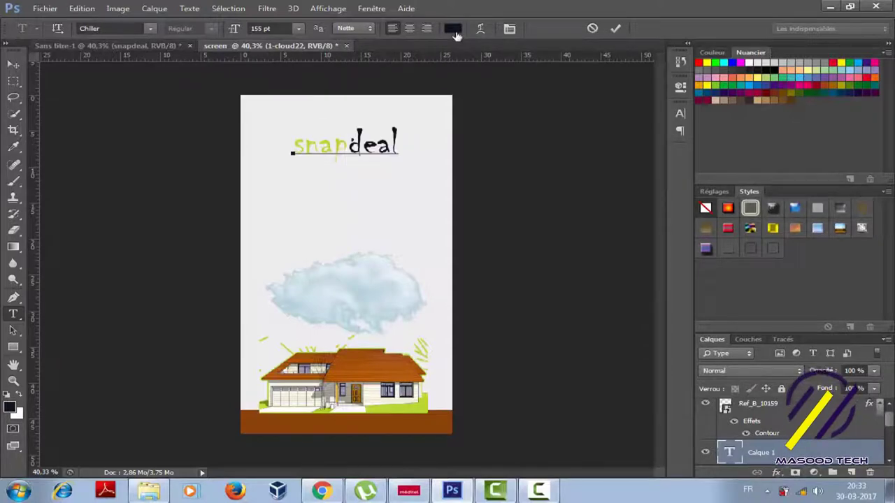
left_click(365, 362)
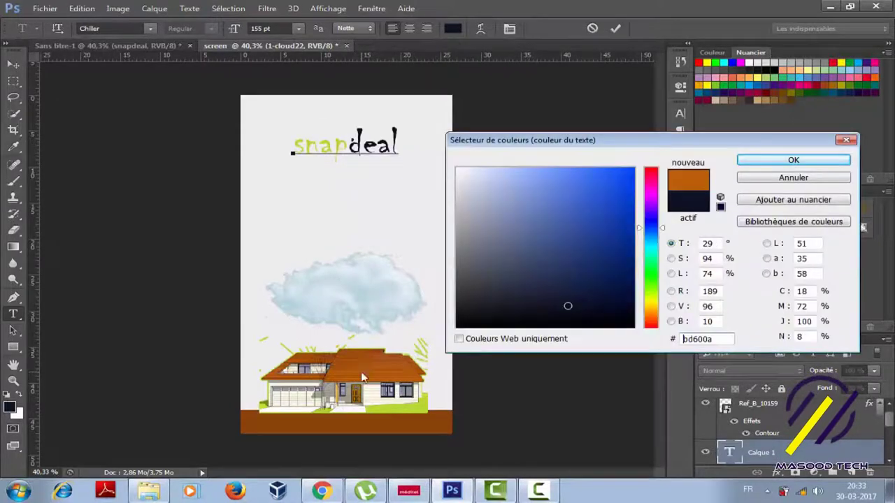
left_click(789, 161)
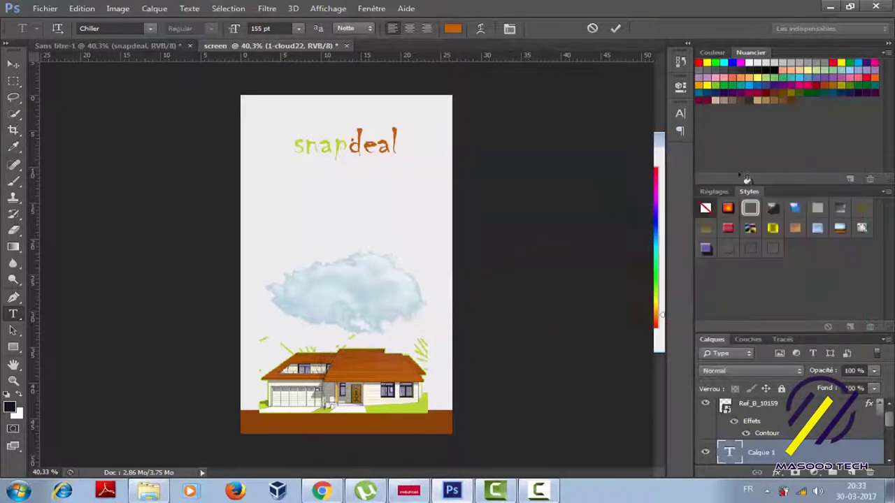
Enlarge the whole snapdeal title two size steps and shift it slightly left
double_click(336, 143)
key("Up")
key("Up")
key("Up")
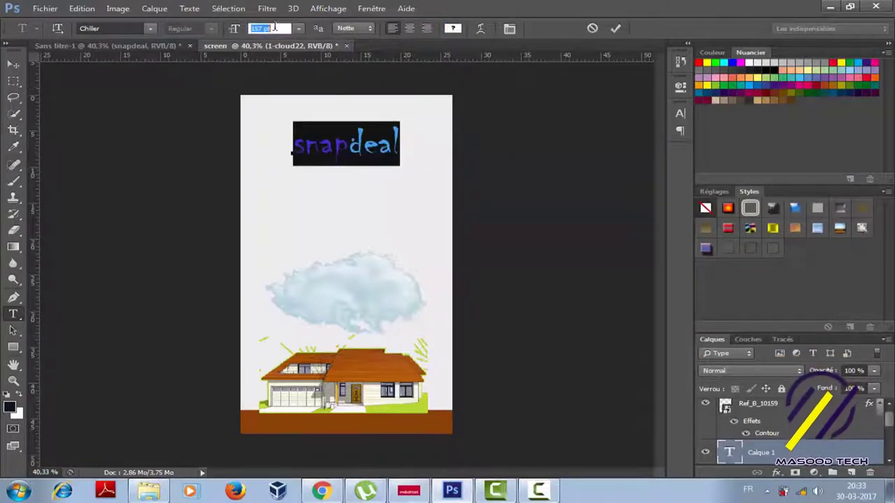
key("Up")
key("Up")
key("Up")
key("Up")
key("Up")
key("Up")
key("Up")
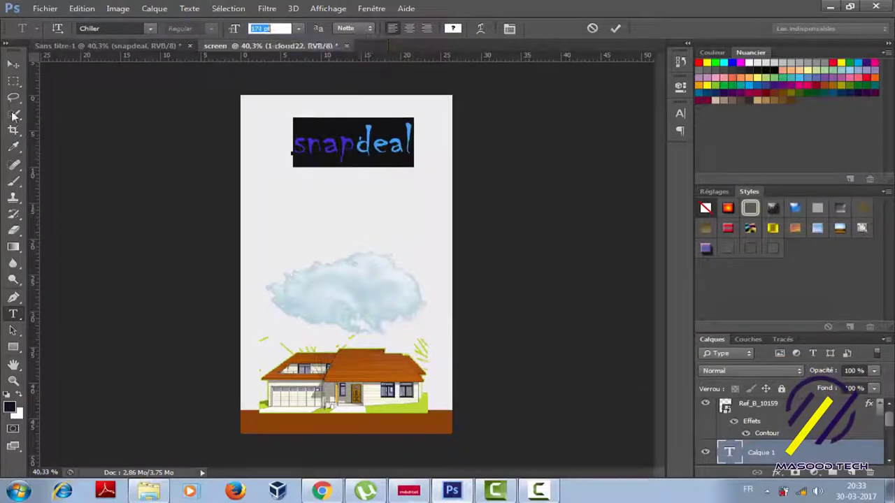
left_click(12, 64)
left_click_drag(352, 159, 334, 155)
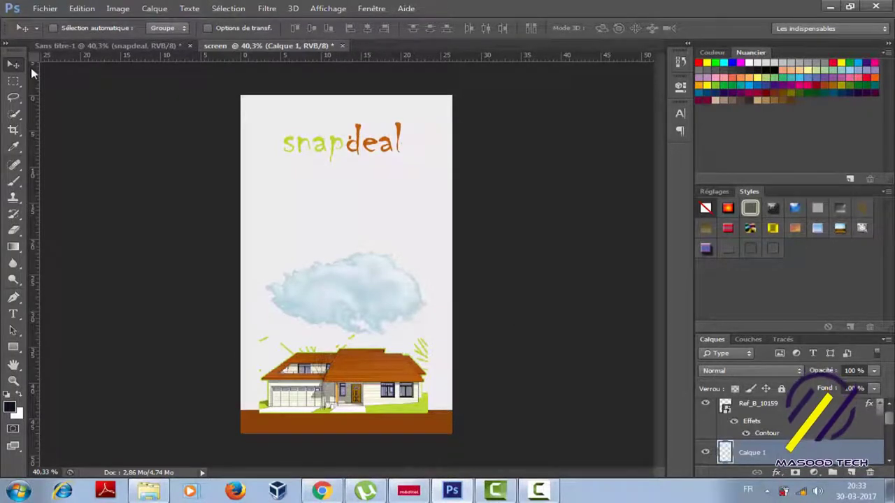
Draw a thin black 540 × 21 px rounded bar under the title and lower it slightly
left_click(13, 348)
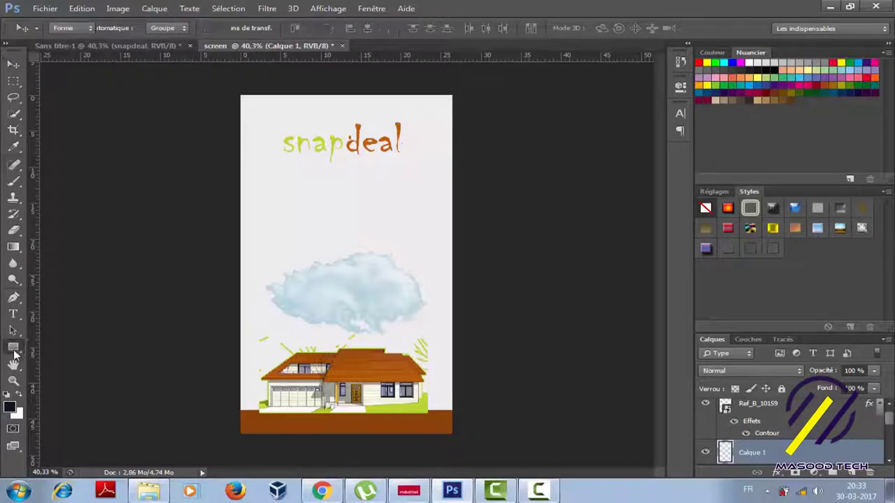
left_click(44, 358)
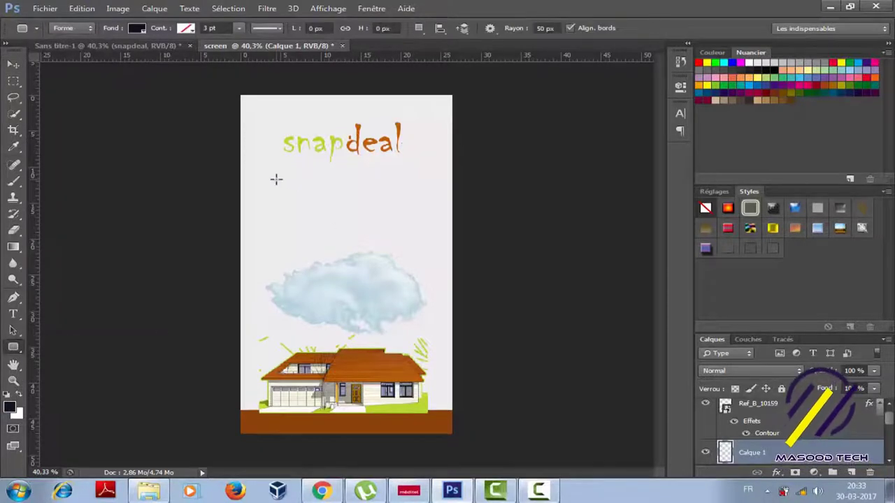
left_click_drag(275, 180, 428, 183)
left_click(13, 65)
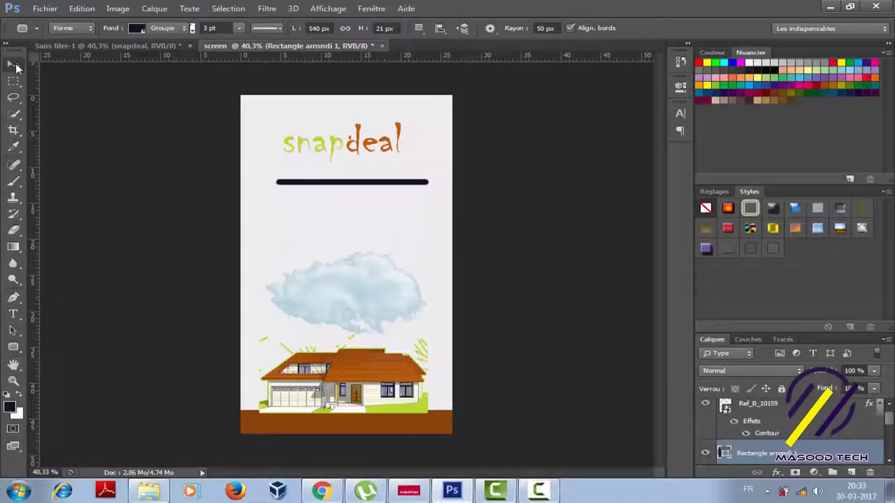
left_click_drag(310, 189, 303, 205)
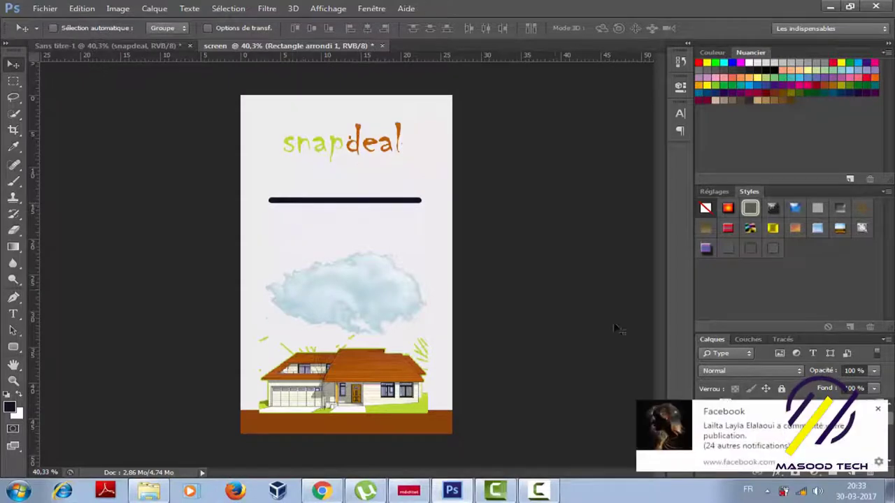
left_click(878, 409)
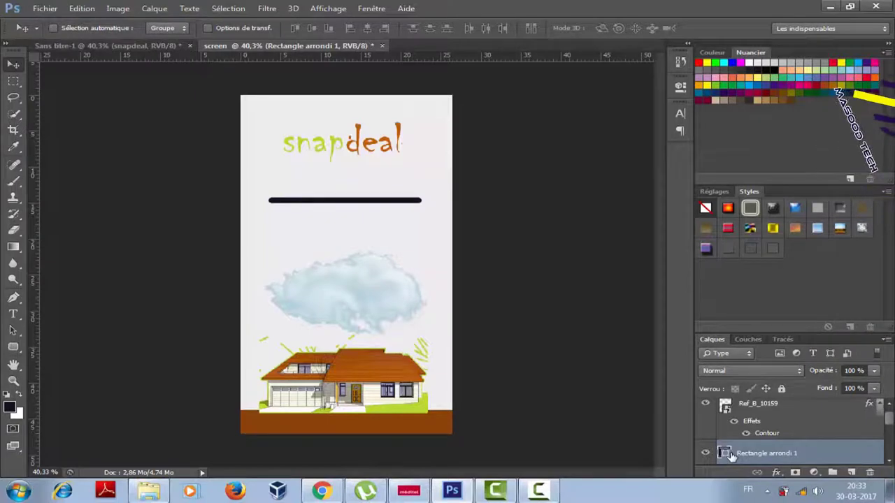
Give the rounded bar an off-white #efecec colour overlay
right_click(732, 456)
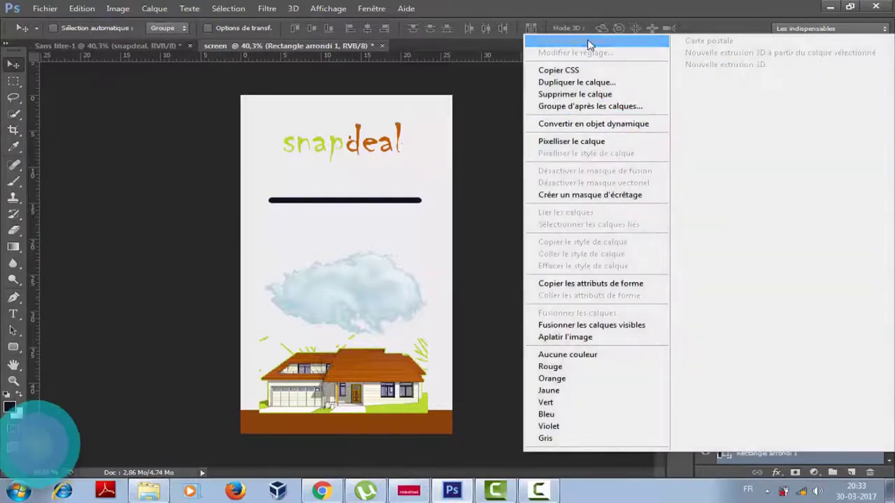
left_click(589, 42)
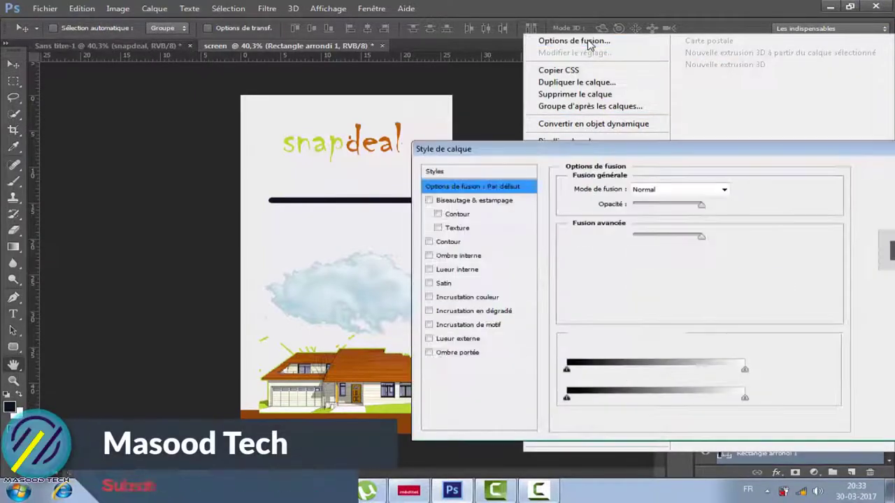
left_click(429, 298)
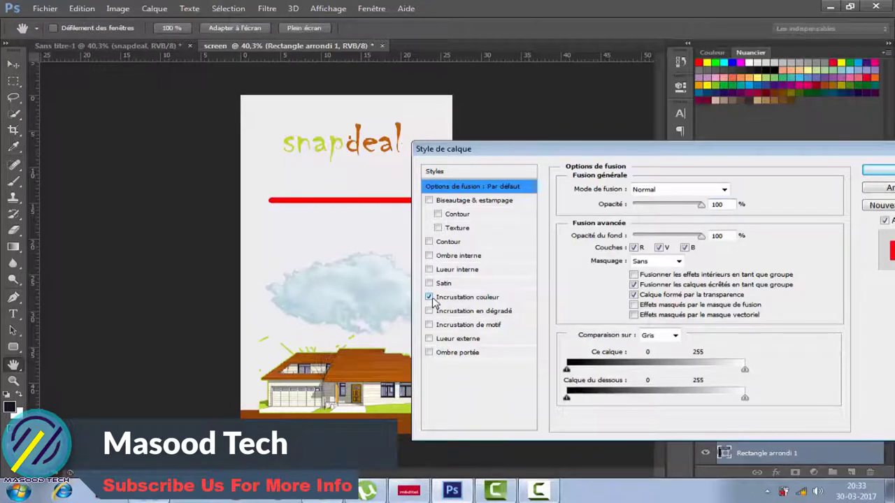
left_click(470, 301)
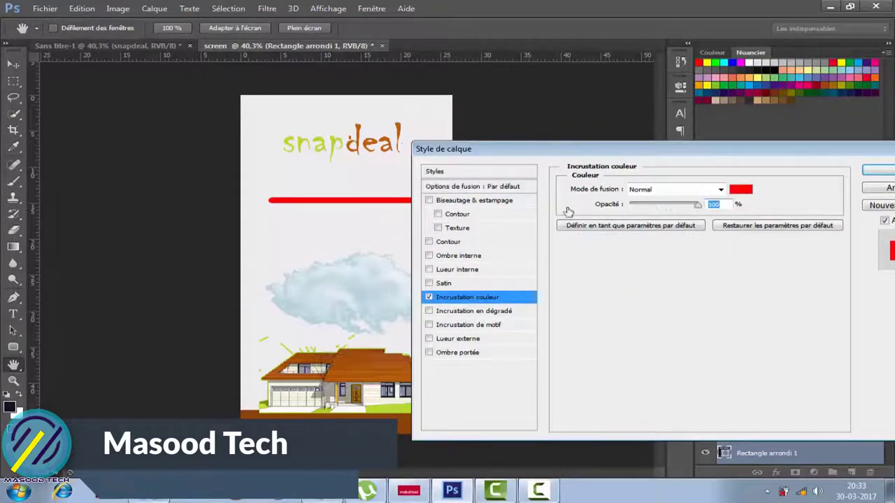
left_click(741, 189)
left_click(380, 171)
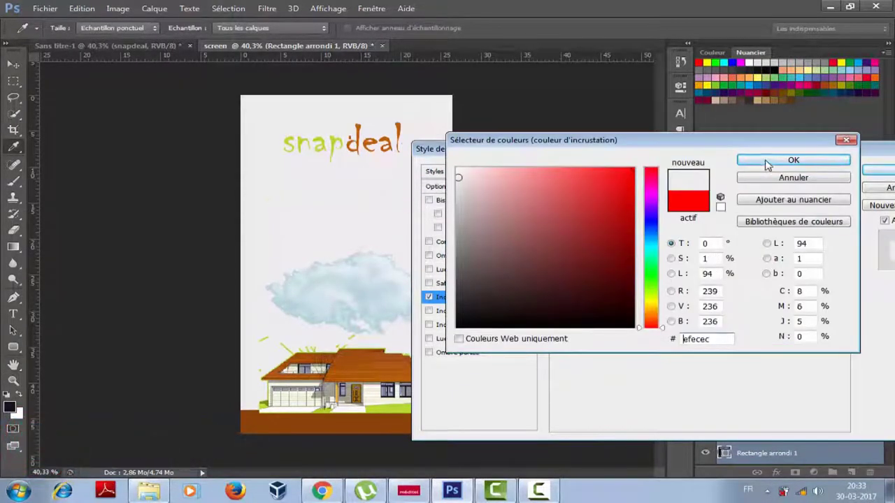
left_click(794, 160)
Add a lime-green outside stroke to the bar, sampled from the 'snap' lettering
left_click(429, 242)
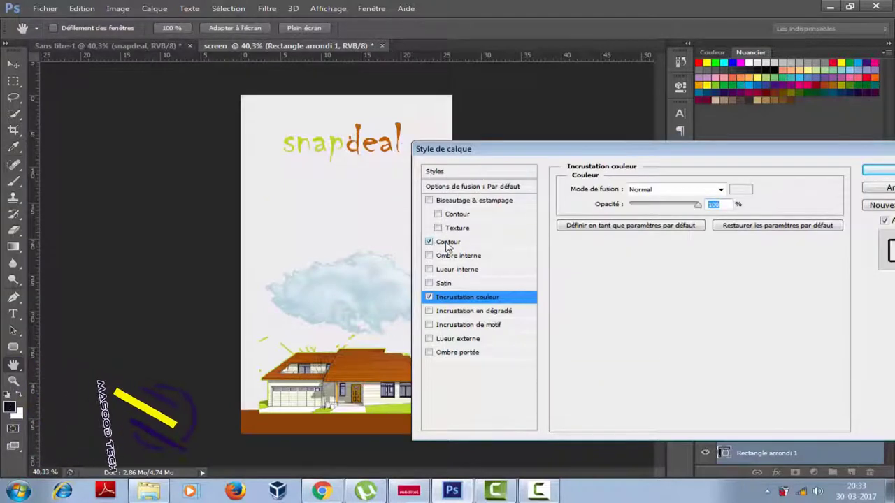
left_click(448, 242)
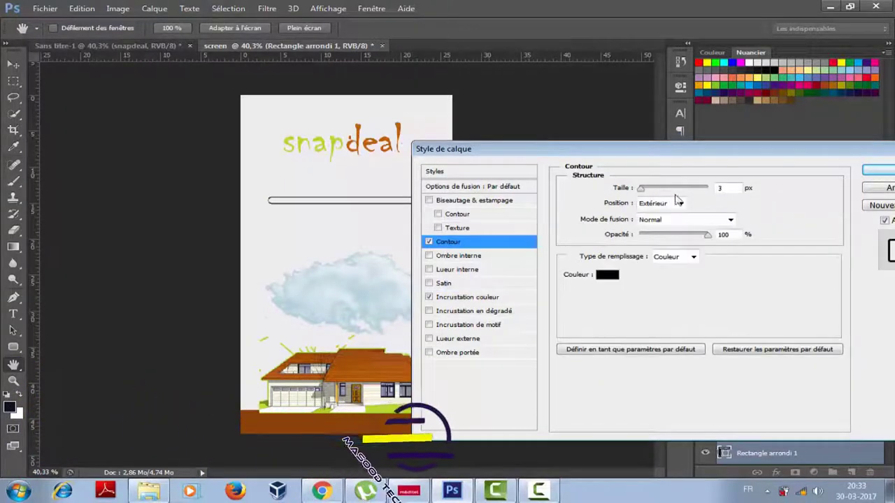
left_click(606, 274)
left_click(355, 356)
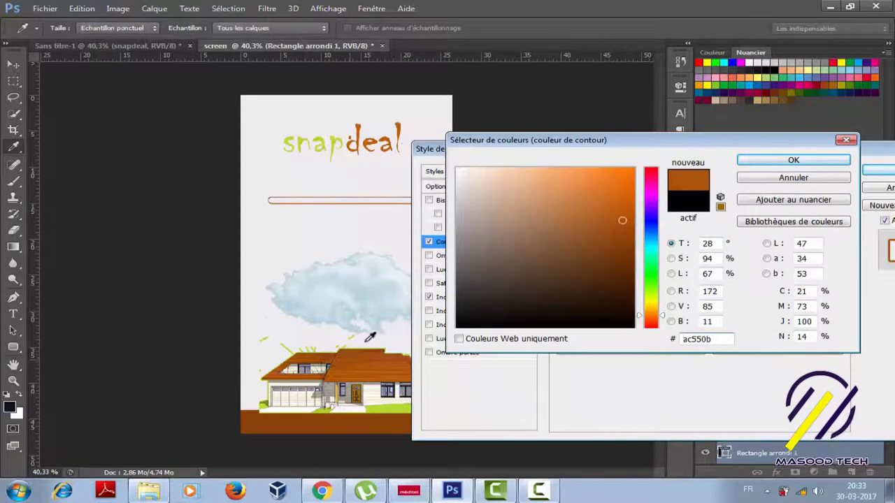
left_click(340, 136)
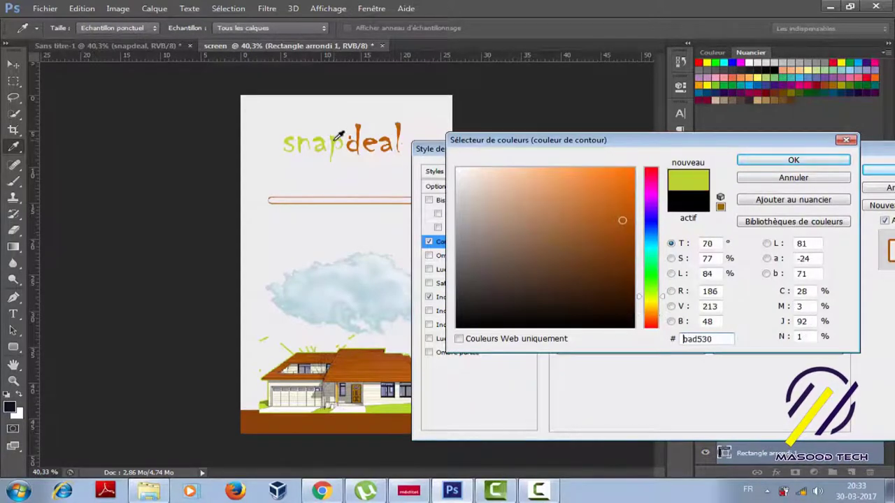
left_click(814, 163)
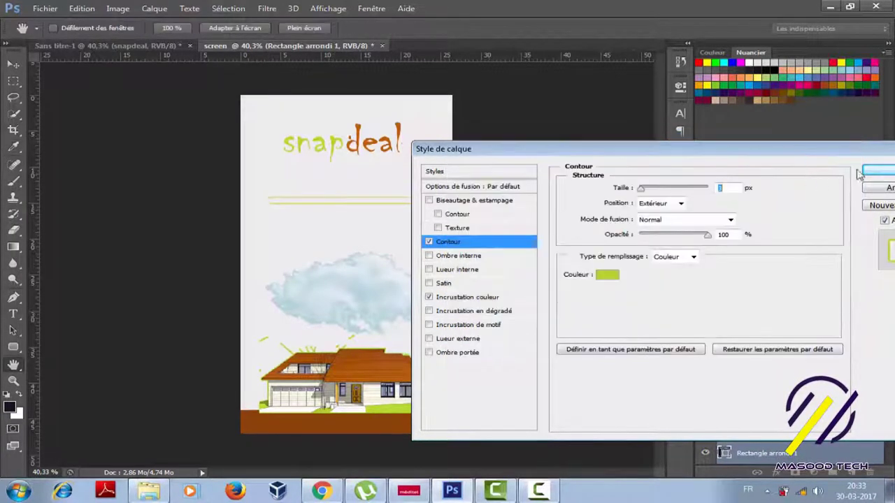
left_click(876, 172)
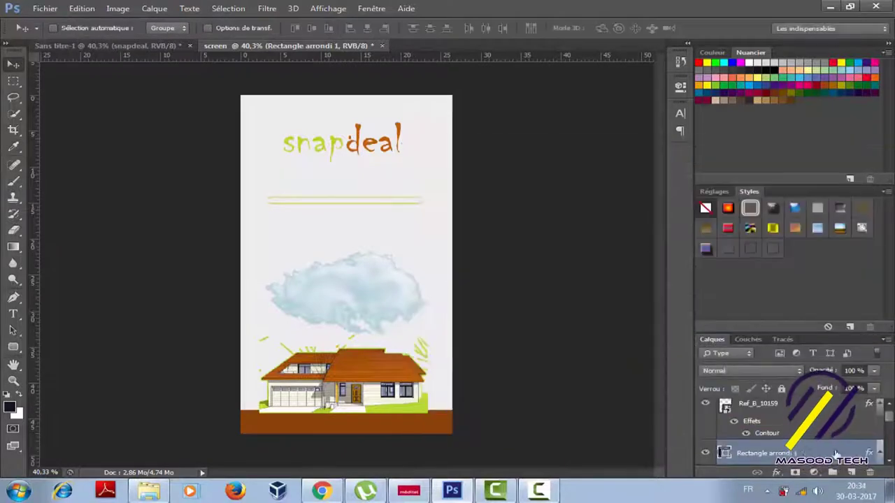
Duplicate the bar layer and fill the copy with orange #bd600a sampled from 'deal'
left_click(886, 427)
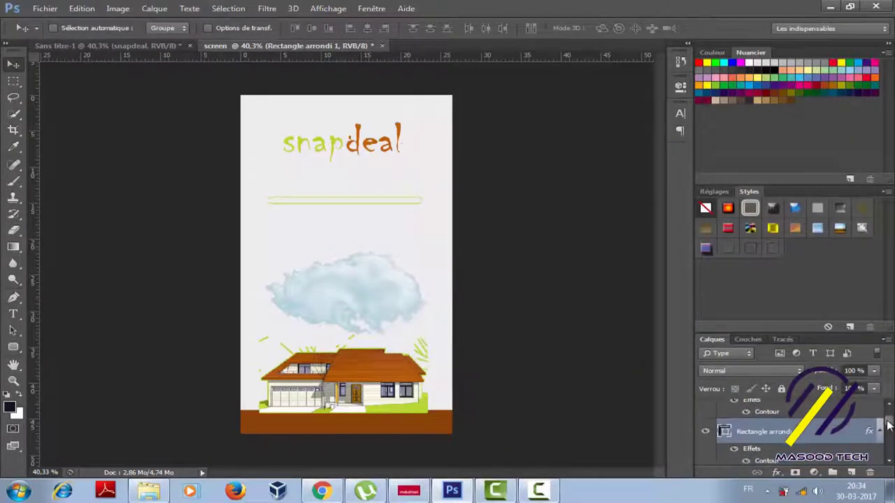
key("ctrl+j")
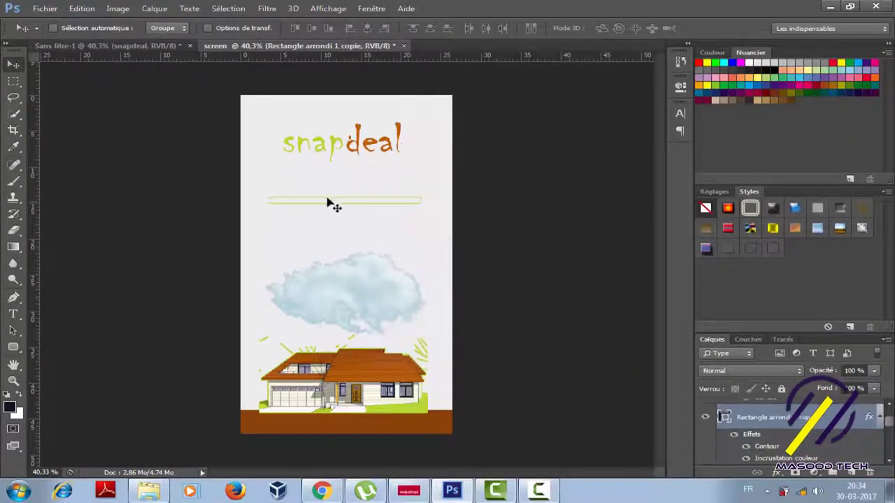
left_click_drag(324, 200, 324, 201)
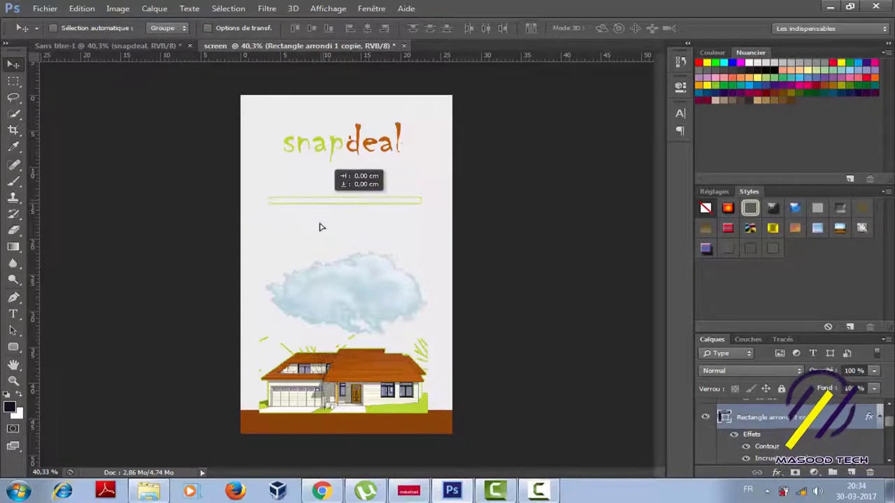
left_click_drag(324, 201, 325, 201)
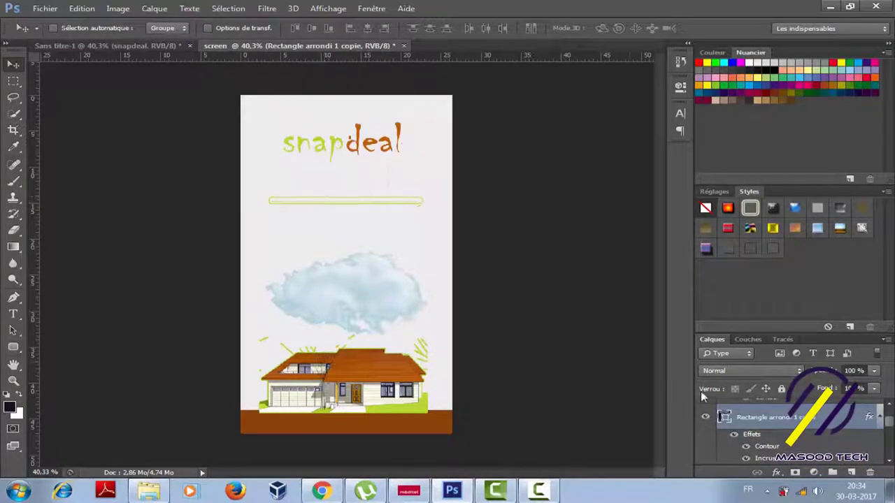
double_click(725, 417)
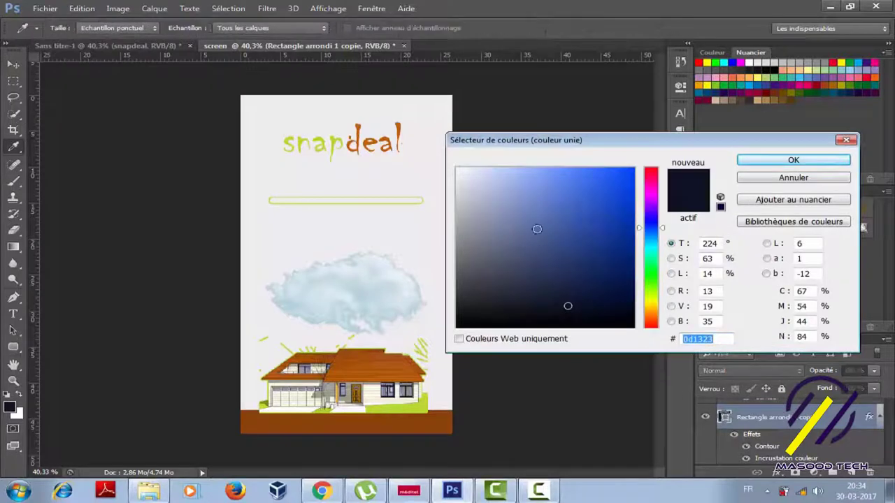
left_click(358, 129)
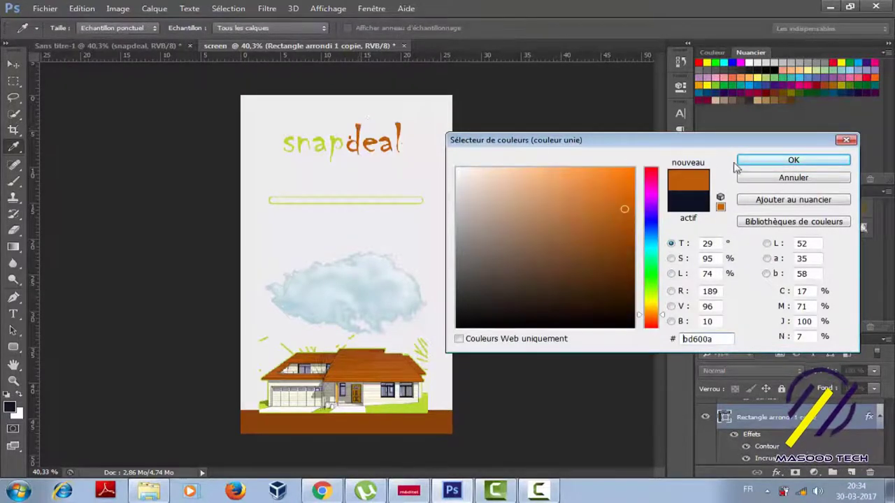
left_click(793, 159)
Turn off the copy's off-white colour overlay in Layer Style so the orange shows
right_click(755, 417)
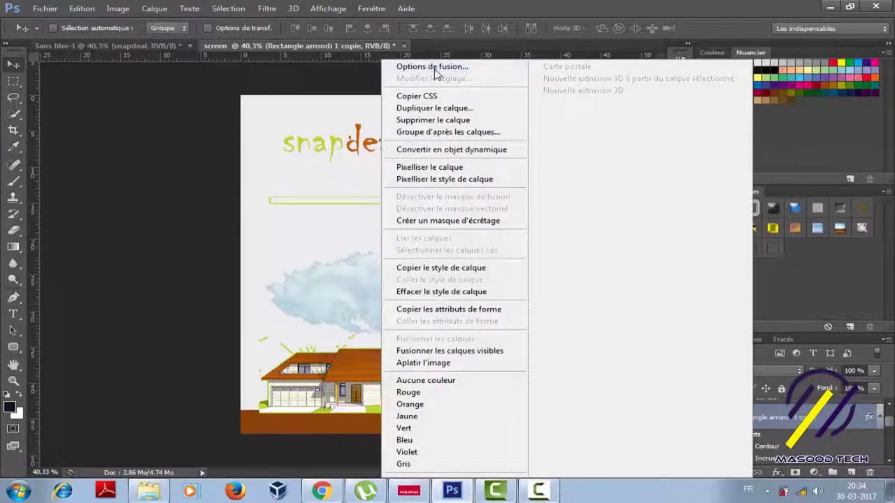
left_click(432, 66)
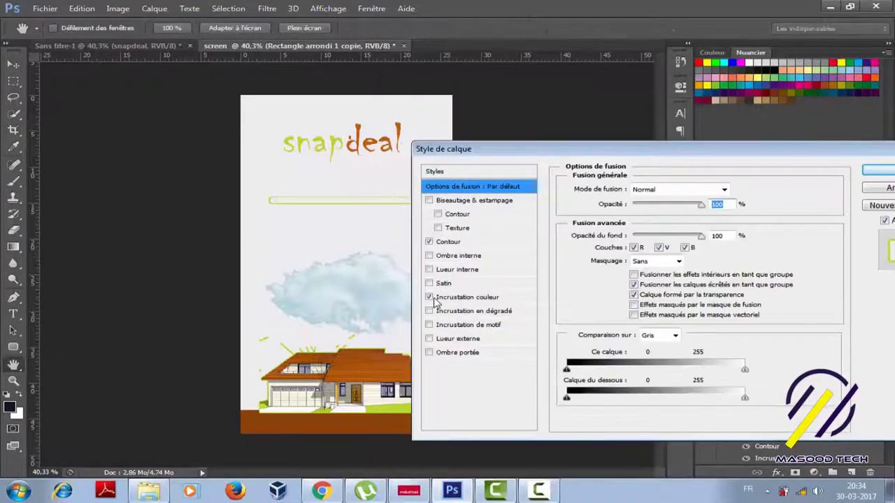
left_click(429, 297)
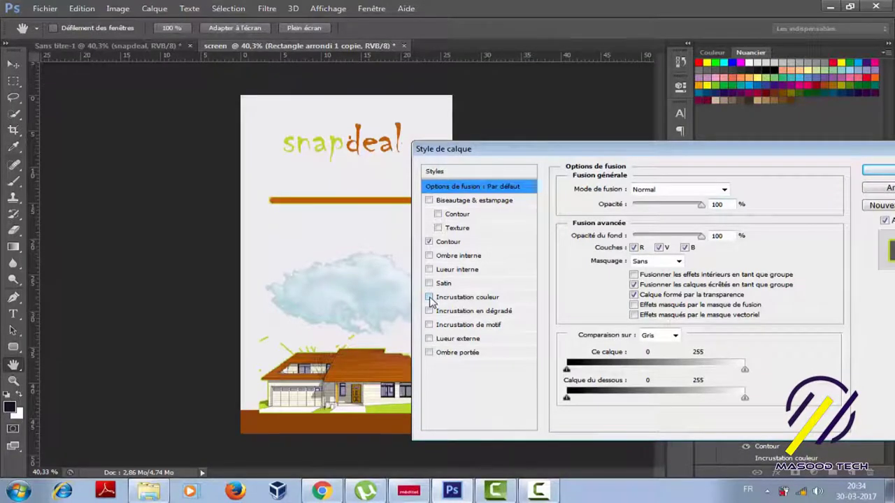
left_click_drag(628, 157, 588, 230)
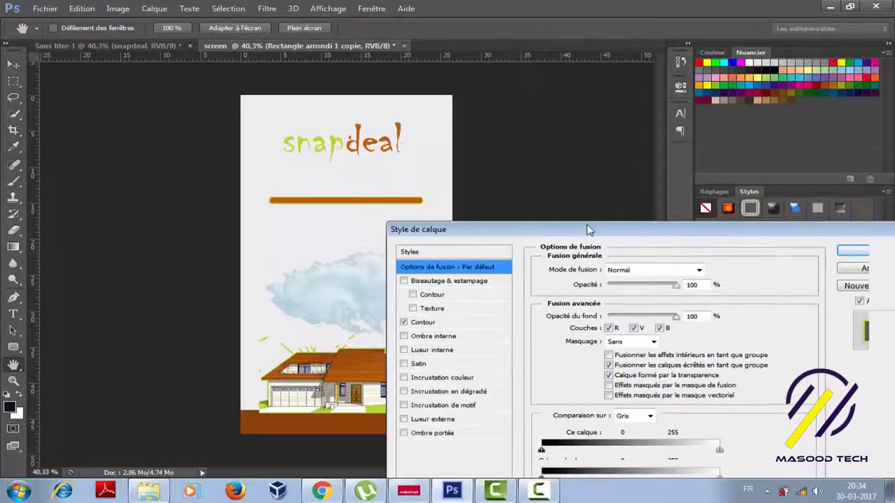
left_click(839, 244)
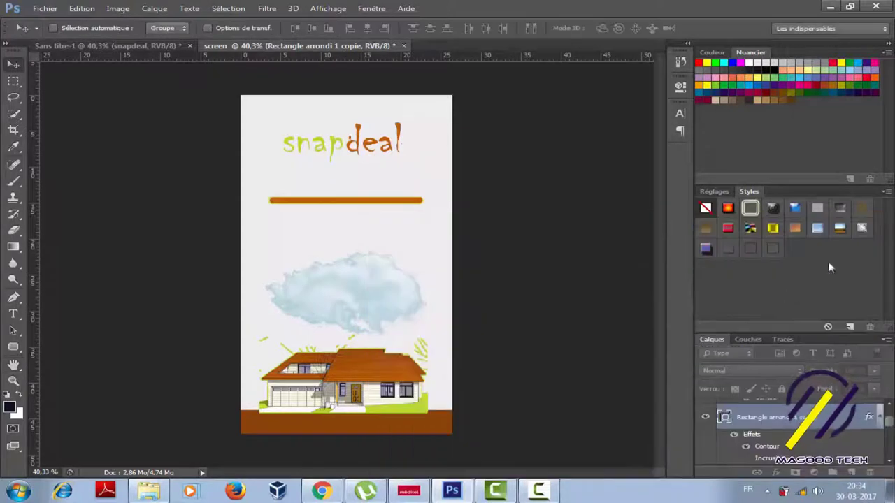
Clip the orange bar copy to the base bar, then release the clipping and undo
right_click(751, 423)
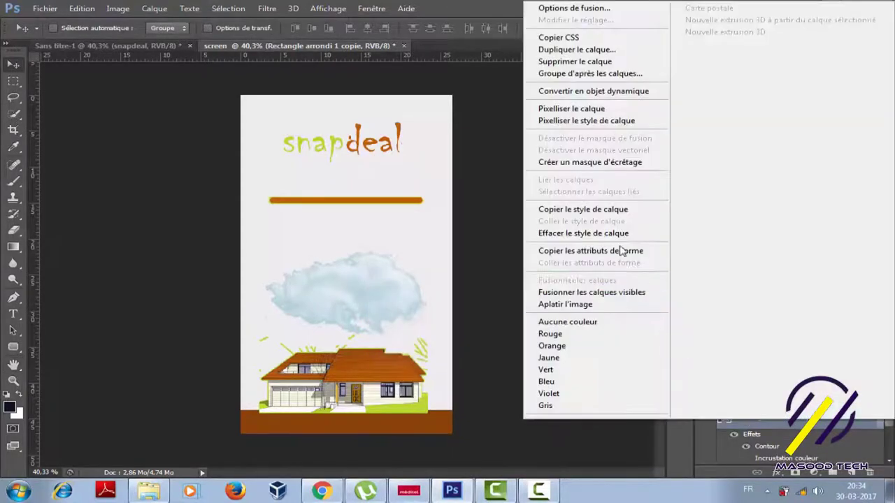
left_click(589, 164)
left_click(589, 163)
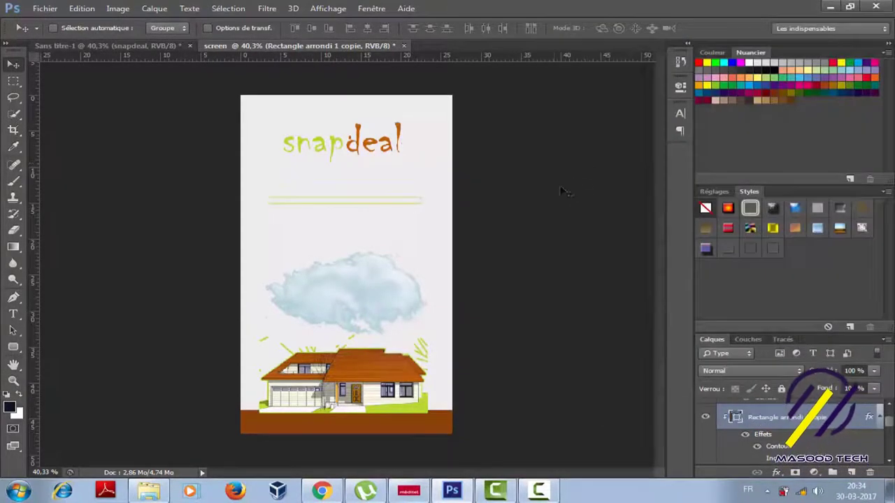
scroll(775, 437, "down", 2)
scroll(774, 436, "up", 2)
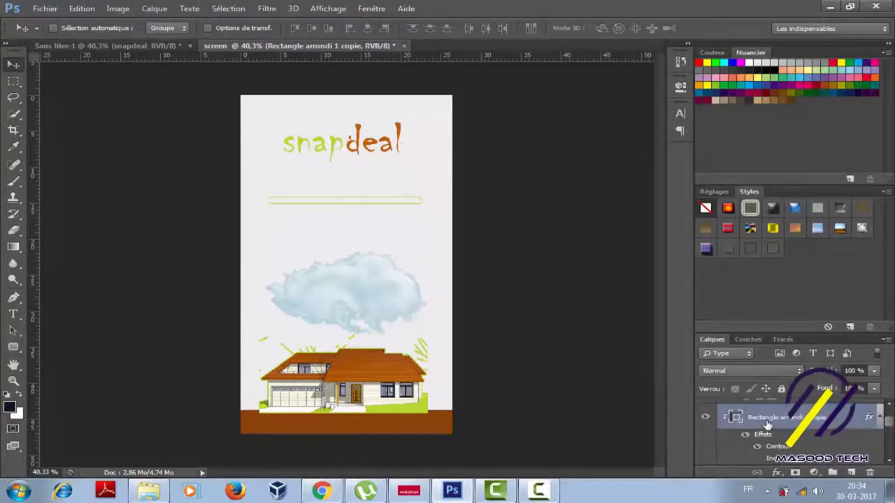
right_click(764, 416)
left_click(568, 163)
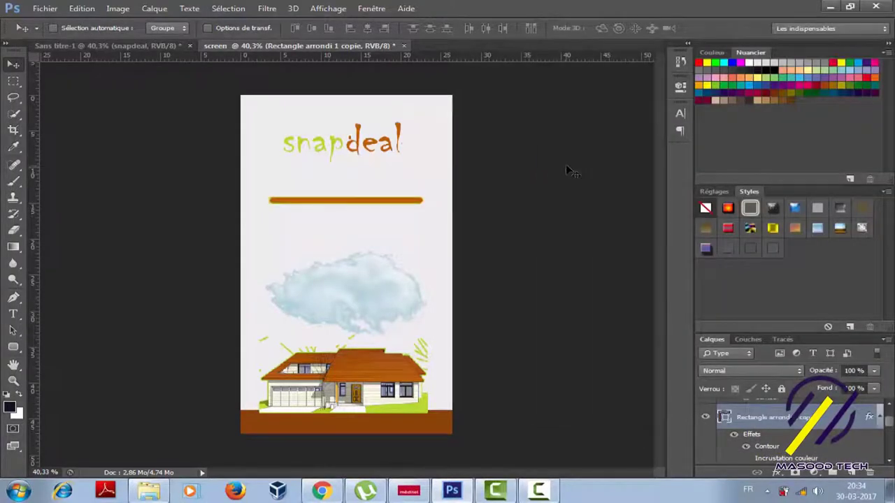
key("ctrl+z")
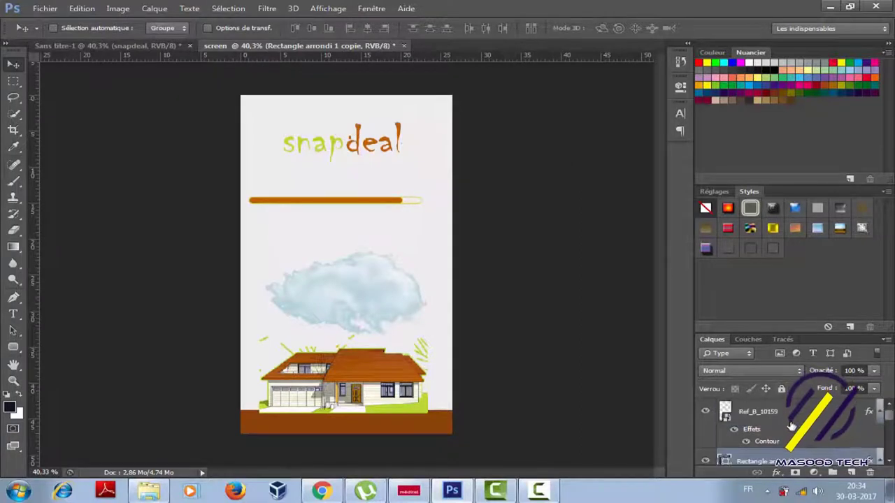
Re-clip the orange copy into the base bar and hide the base bar's effects
scroll(792, 427, "down", 1)
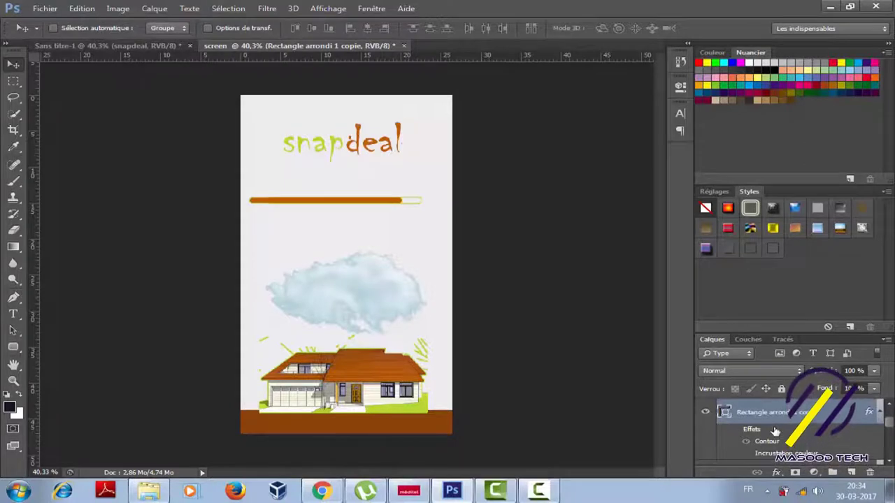
right_click(743, 413)
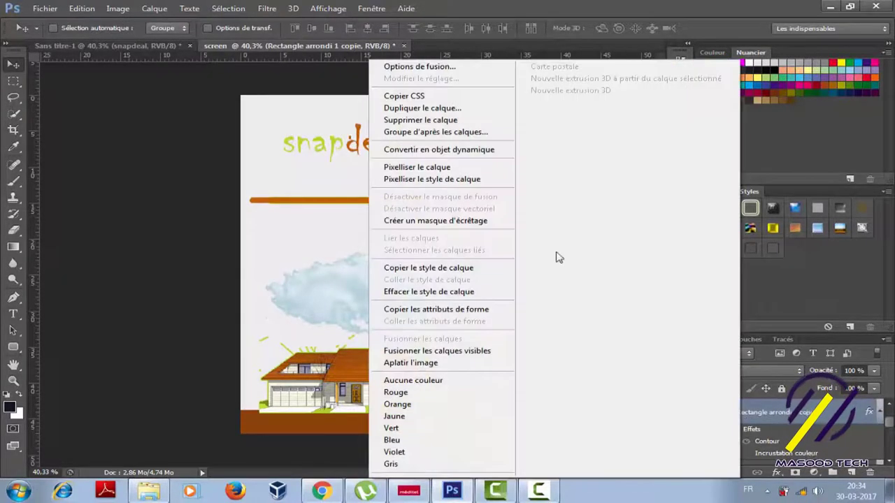
left_click(433, 221)
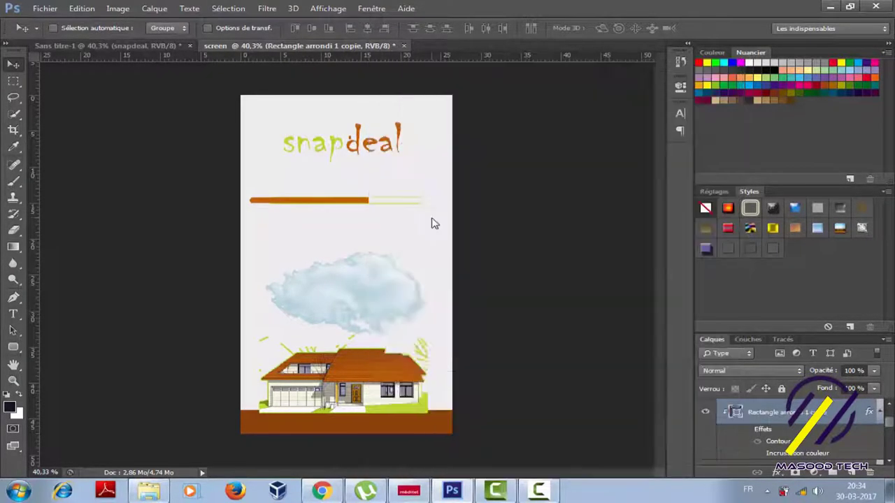
scroll(811, 428, "down", 2)
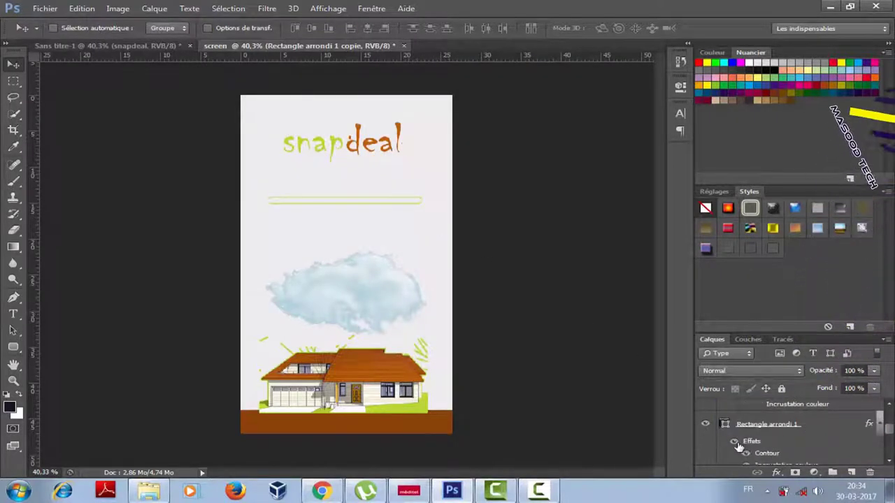
left_click(745, 452)
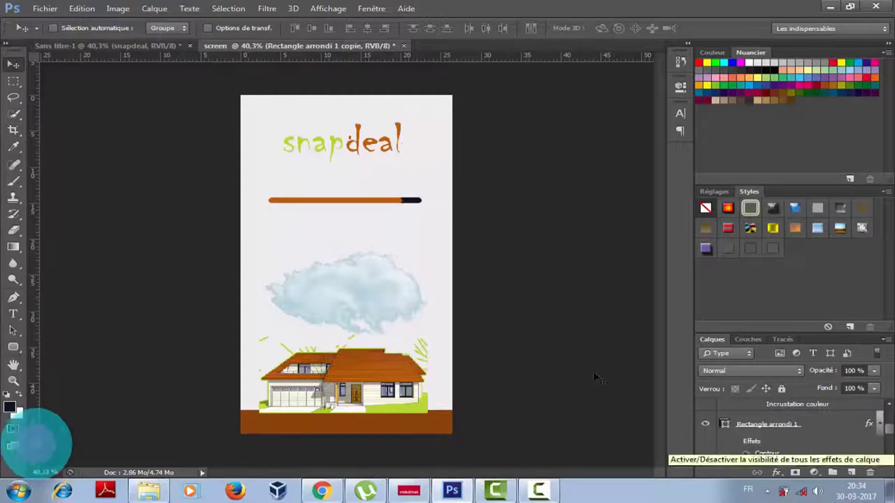
Slide the clipped orange fill about 2.43 cm left and toggle the base bar's effects to check
mouse_move(380, 206)
left_mouse_down()
mouse_move(323, 206)
mouse_move(363, 201)
left_mouse_up()
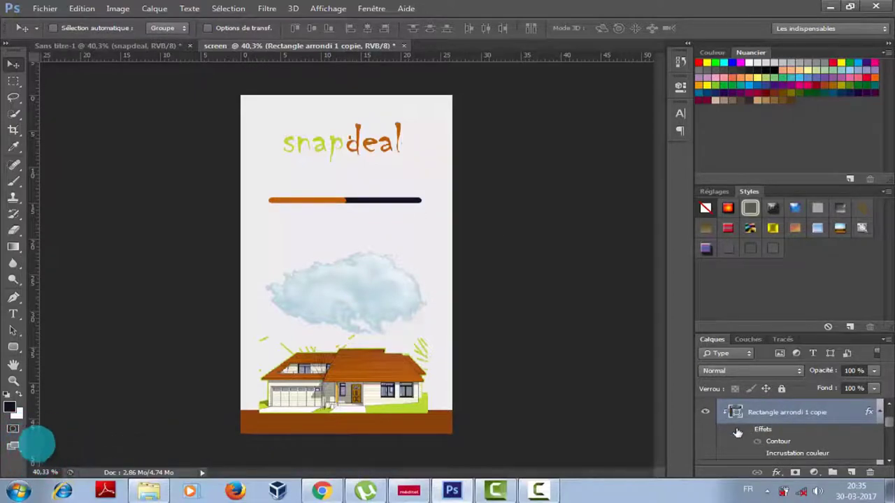
scroll(739, 434, "down", 2)
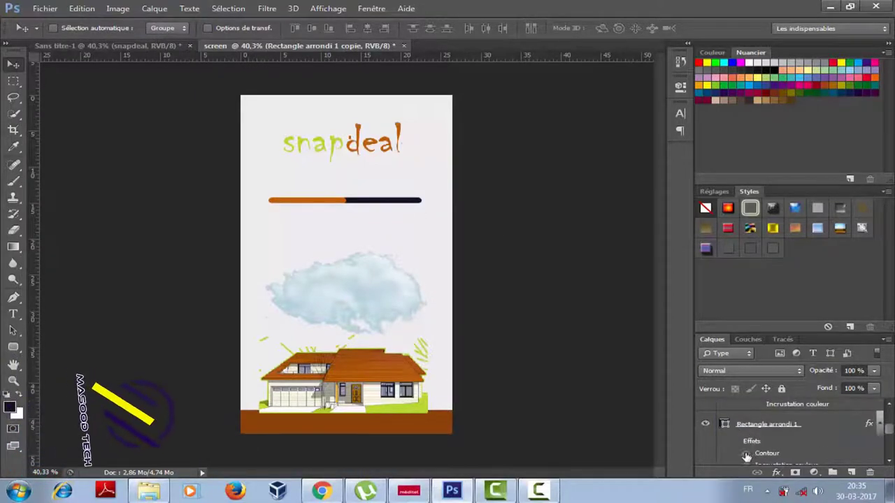
right_click(733, 439)
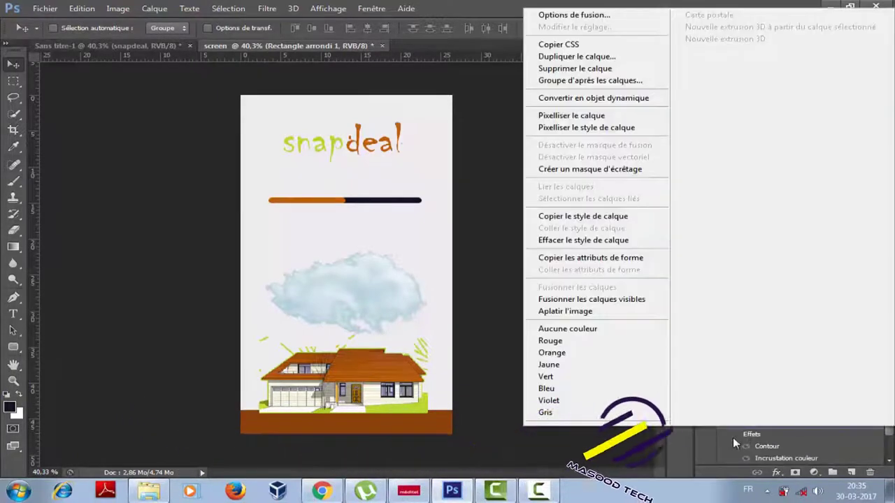
left_click(733, 438)
left_click(734, 435)
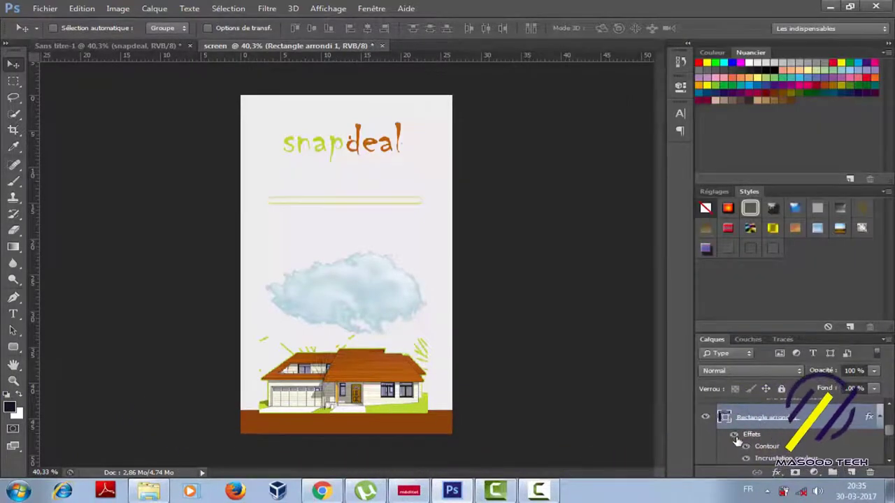
left_click(746, 458)
left_click(745, 459)
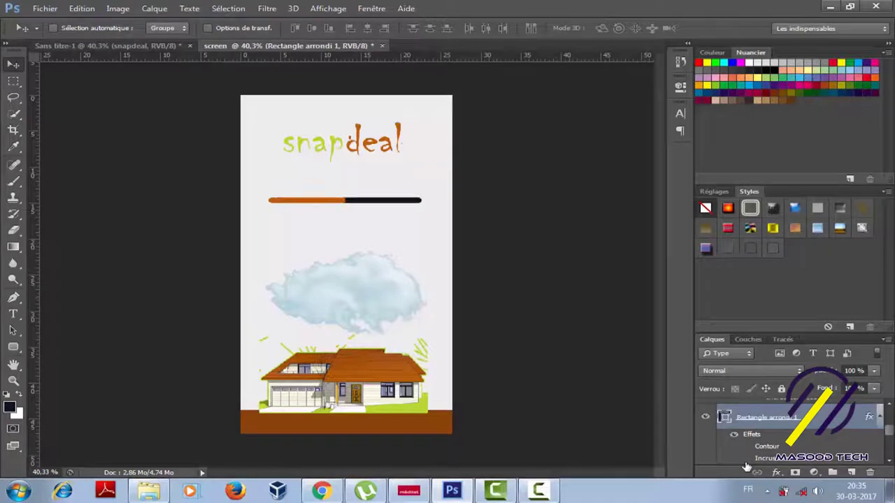
Add a lime-green #bad530 colour overlay to the base bar, sampled from the word 'snap'
right_click(750, 423)
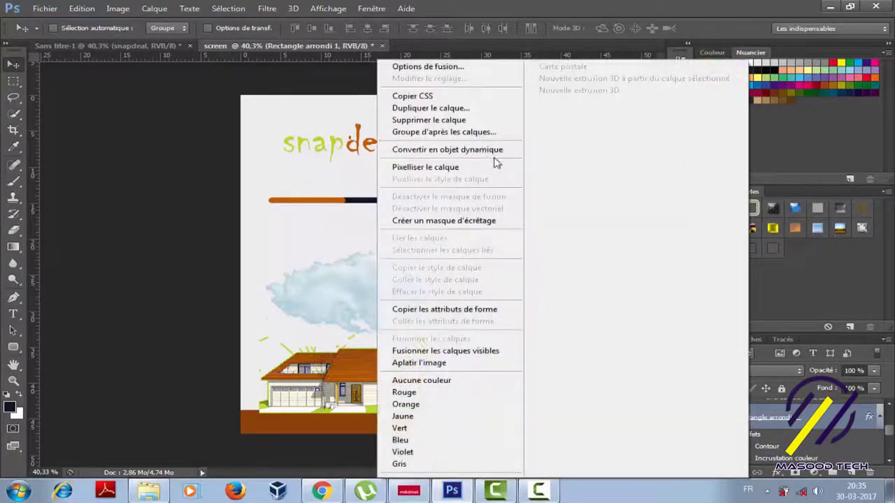
left_click(428, 68)
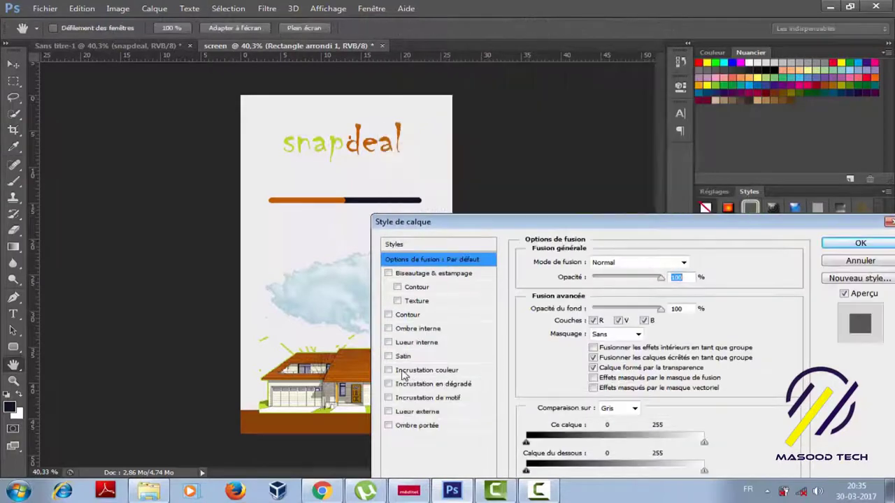
left_click(389, 371)
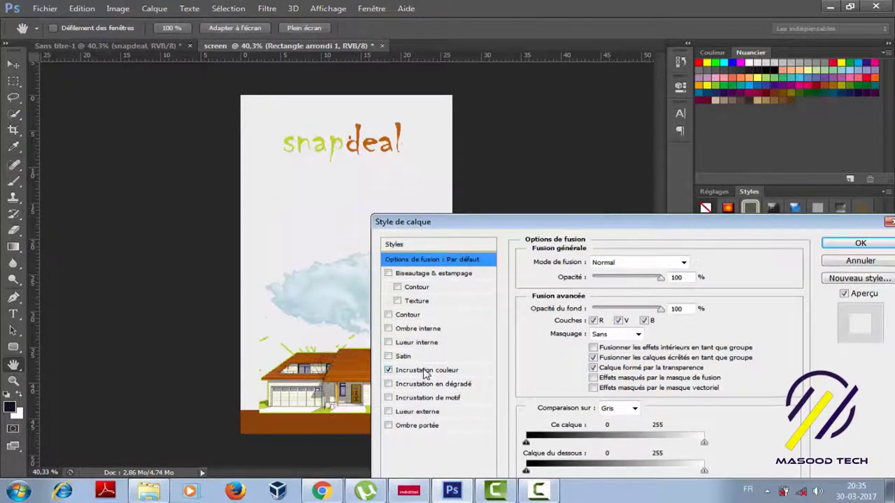
left_click(413, 370)
left_click(699, 263)
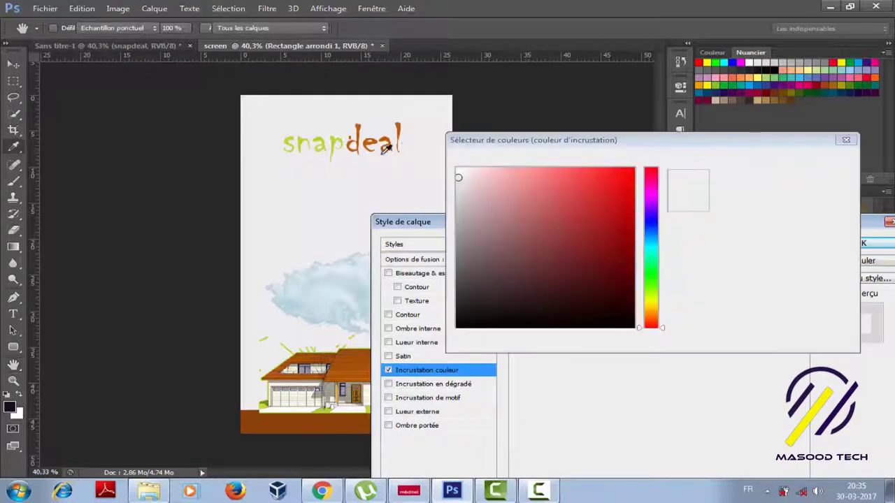
left_click(367, 142)
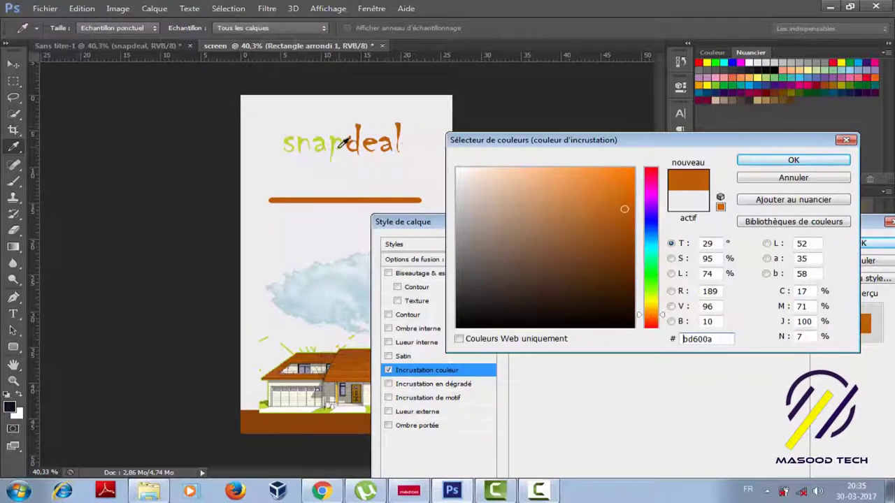
left_click(336, 138)
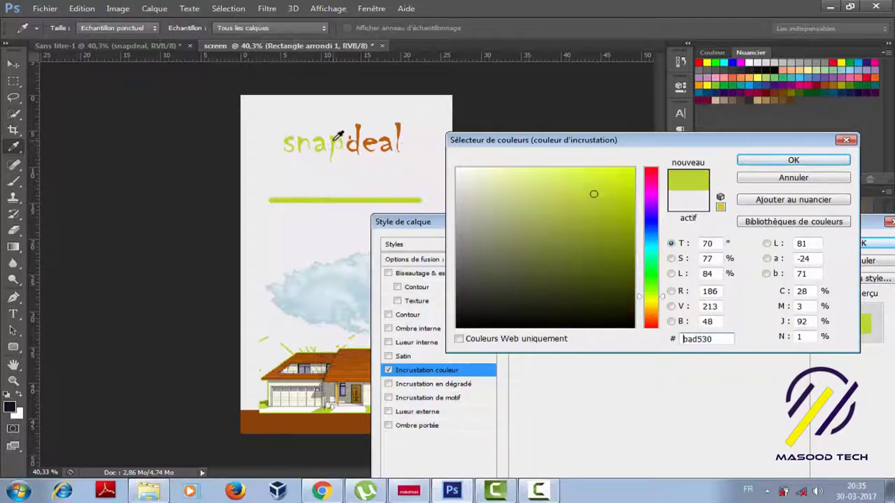
left_click(775, 163)
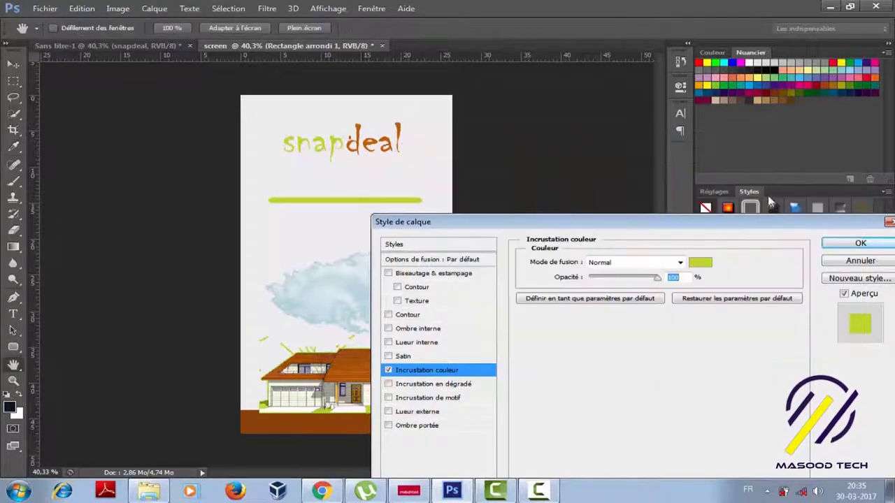
left_click(862, 244)
Clip the orange copy with Ctrl+Alt+G, then release the clipping mask over the green bar
key("ctrl+alt+g")
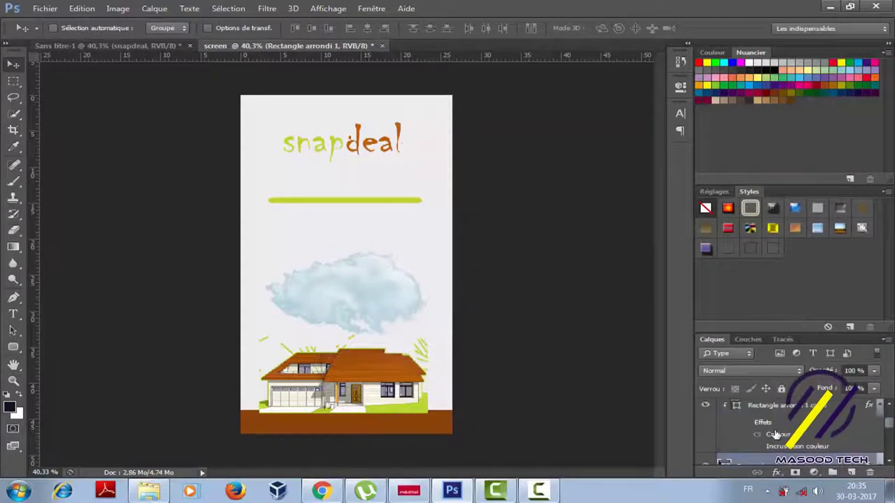
right_click(765, 406)
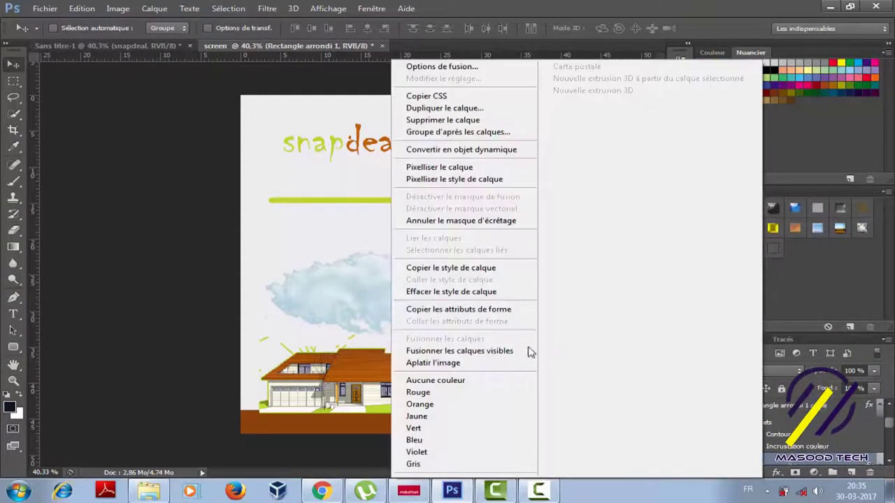
left_click(759, 438)
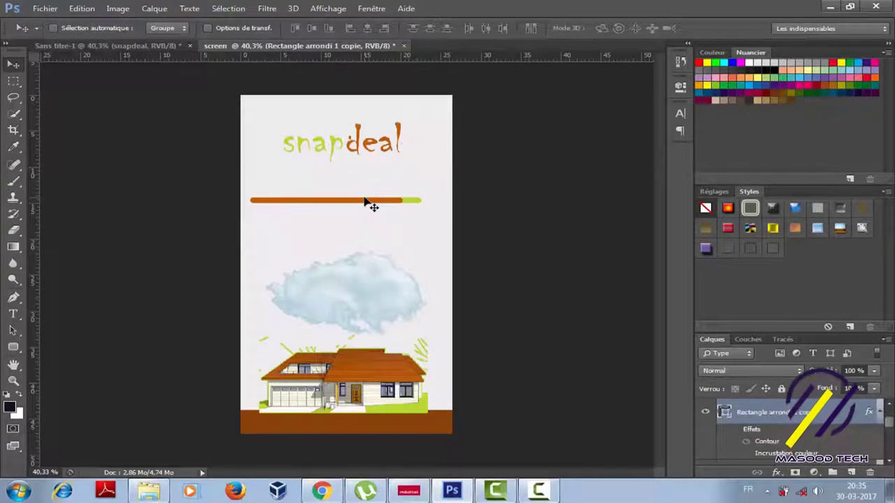
Transform the orange bar copy to about 60% width, then undo an accidental bar move
key("ctrl+t")
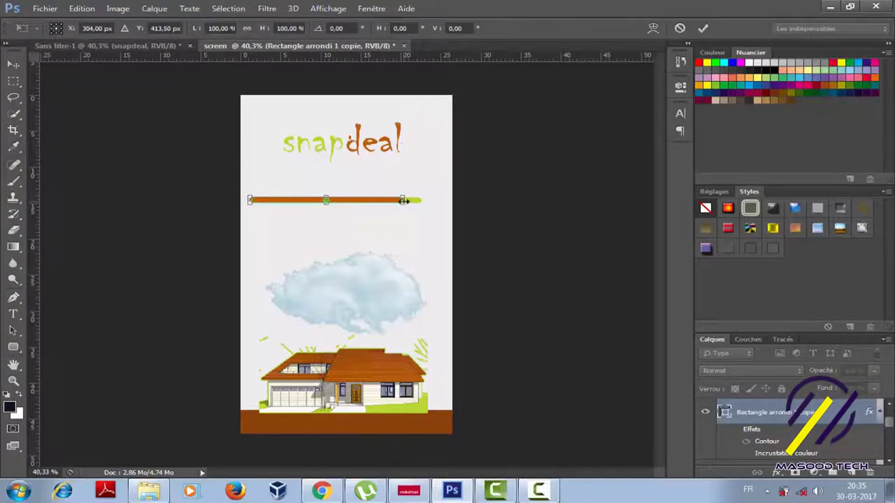
left_click_drag(403, 201, 340, 201)
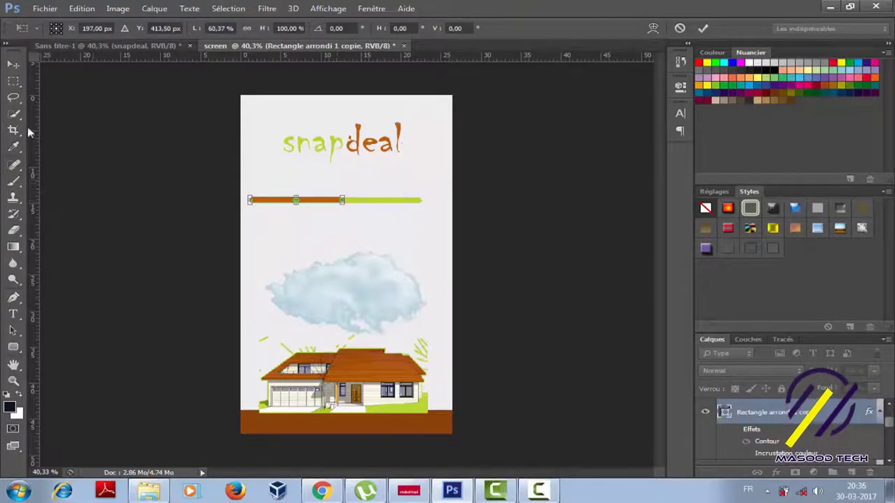
left_click(12, 65)
left_click(381, 193)
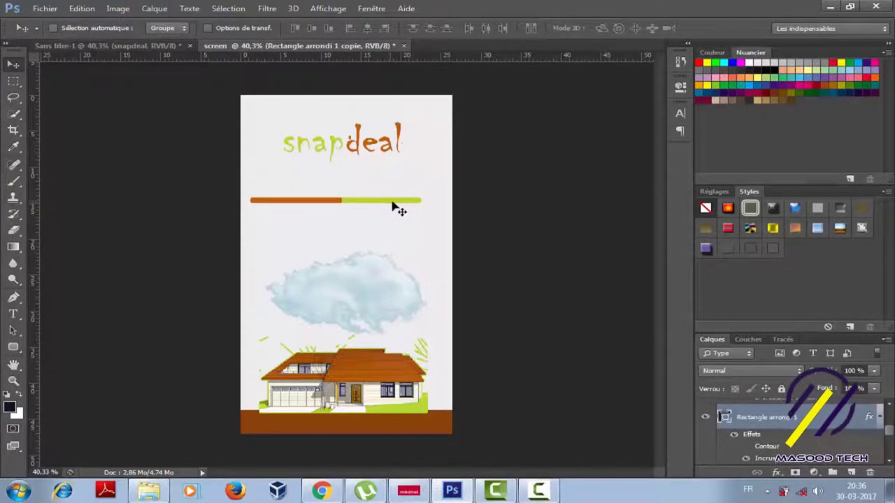
left_click_drag(393, 208, 395, 205)
key("ctrl+z")
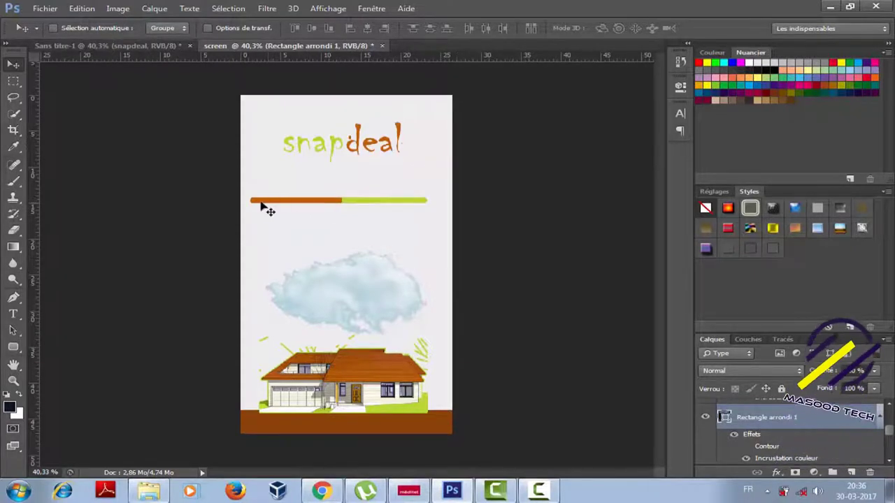
Duplicate the orange bar and shorten it from the left to about 65% width
key("ctrl+j")
key("ctrl+t")
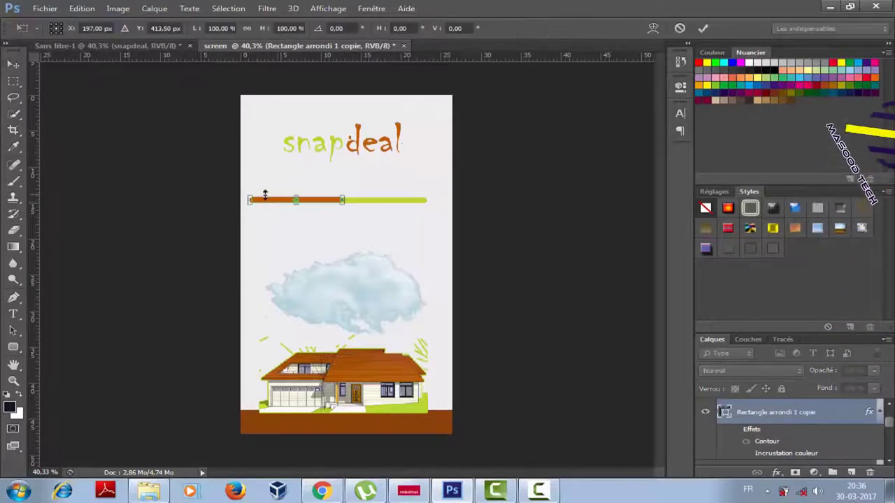
left_click_drag(250, 200, 265, 200)
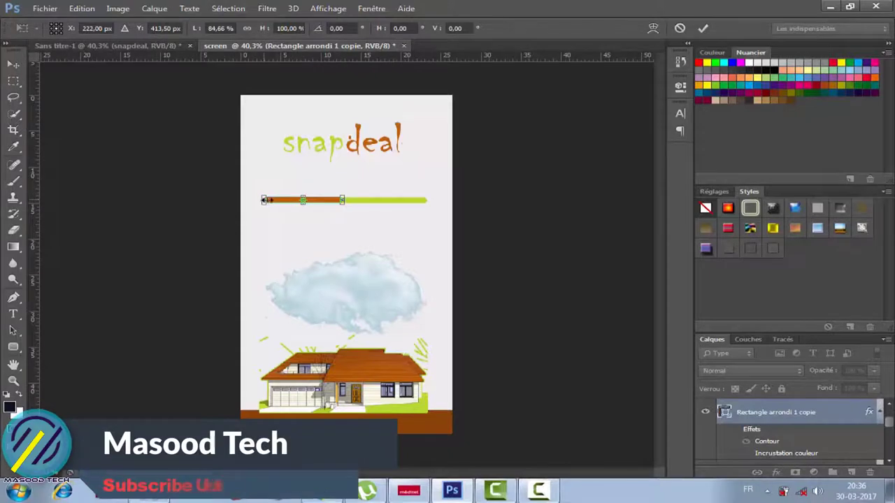
left_click_drag(265, 200, 272, 201)
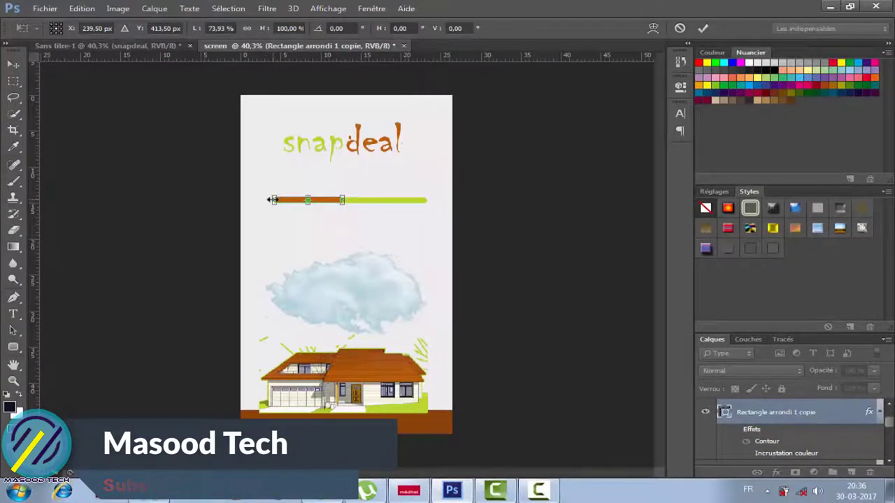
left_click_drag(272, 200, 282, 200)
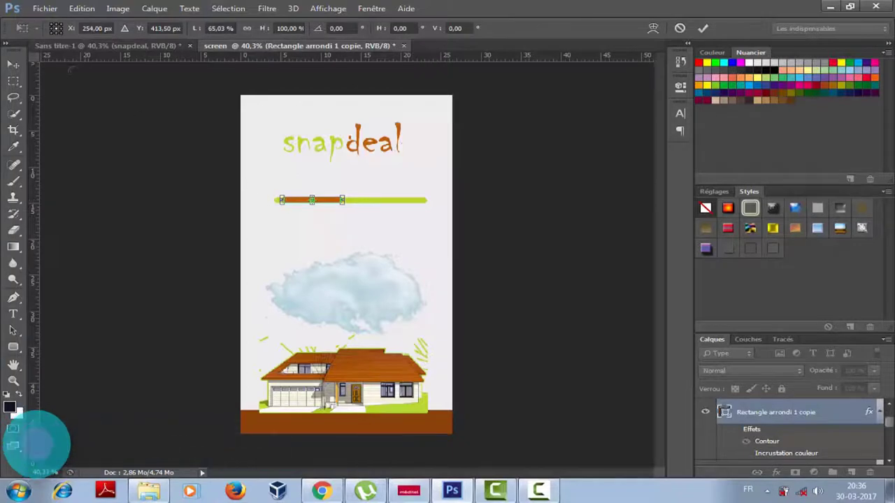
left_click(13, 63)
left_click(356, 199)
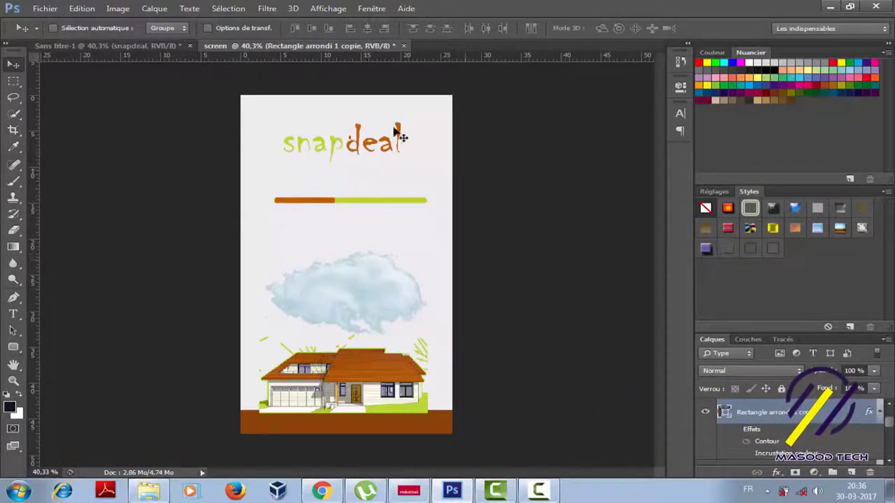
Return to the screen document, select Rectangle arrondi 1, and toggle its Contour stroke visibility
left_click(133, 45)
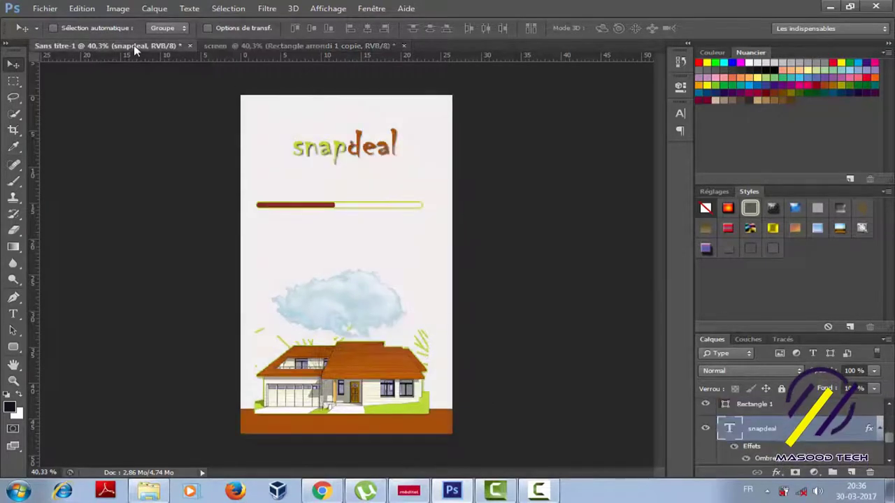
left_click(261, 46)
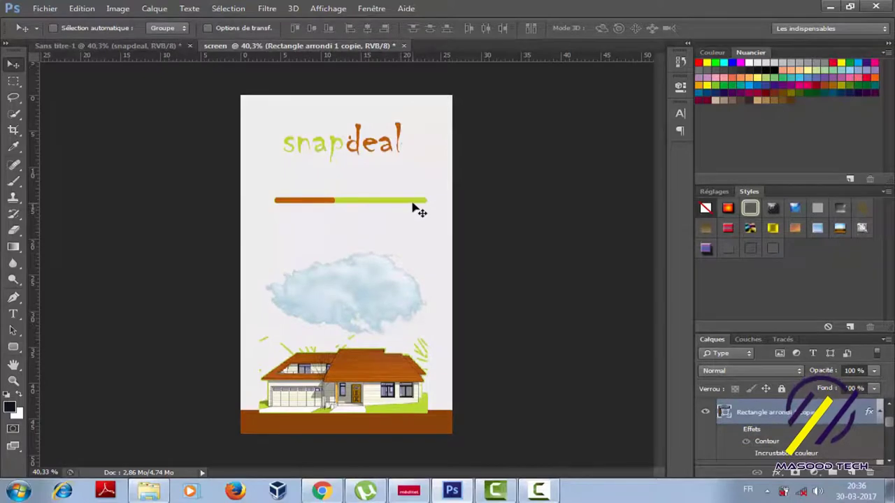
key("Delete")
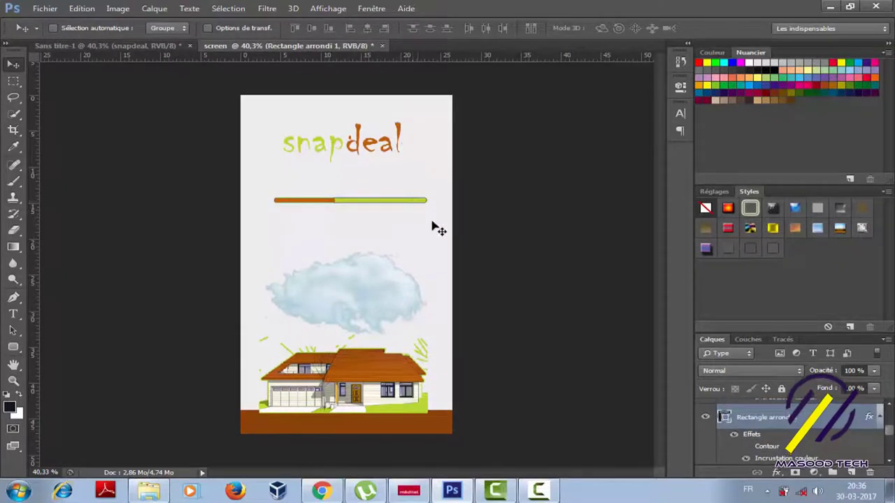
left_click(747, 446)
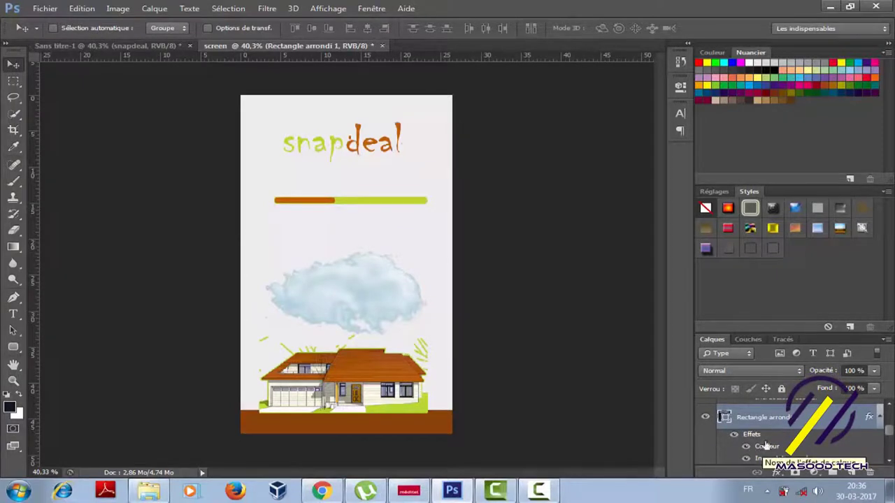
Set the base bar's 3 px outline stroke to lime green #b6dc32 sampled from the artwork
right_click(770, 418)
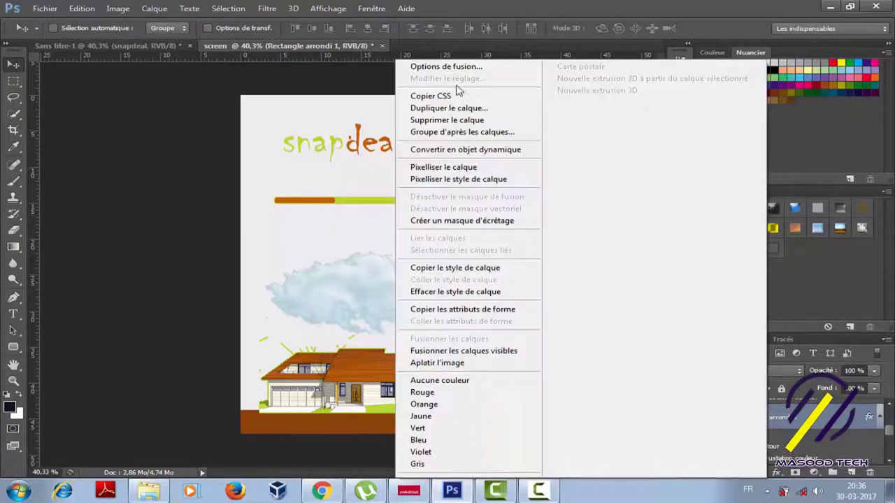
left_click(455, 70)
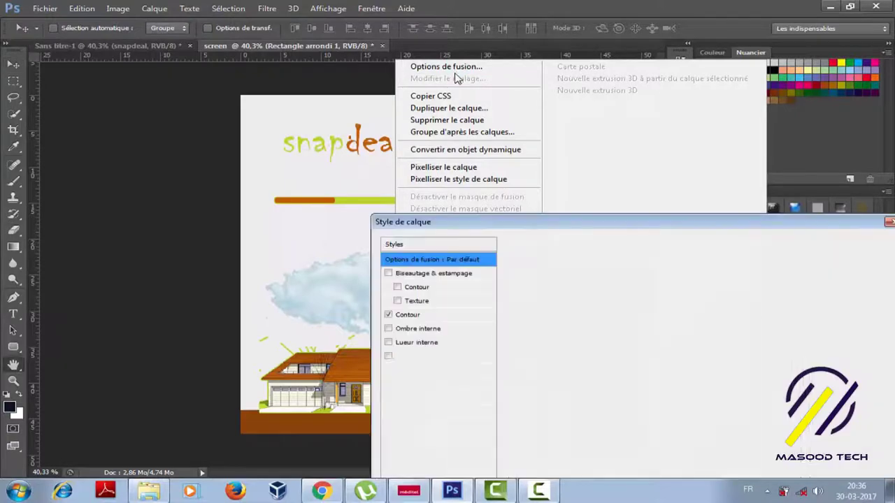
left_click(413, 316)
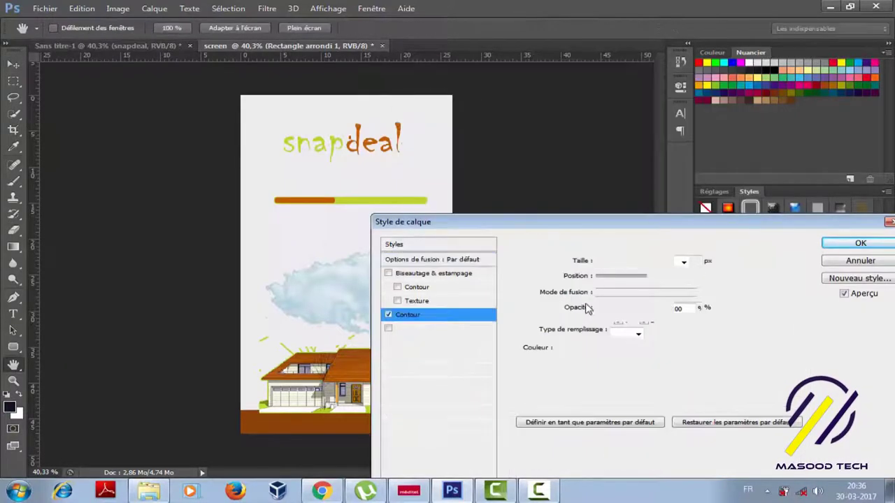
left_click(565, 349)
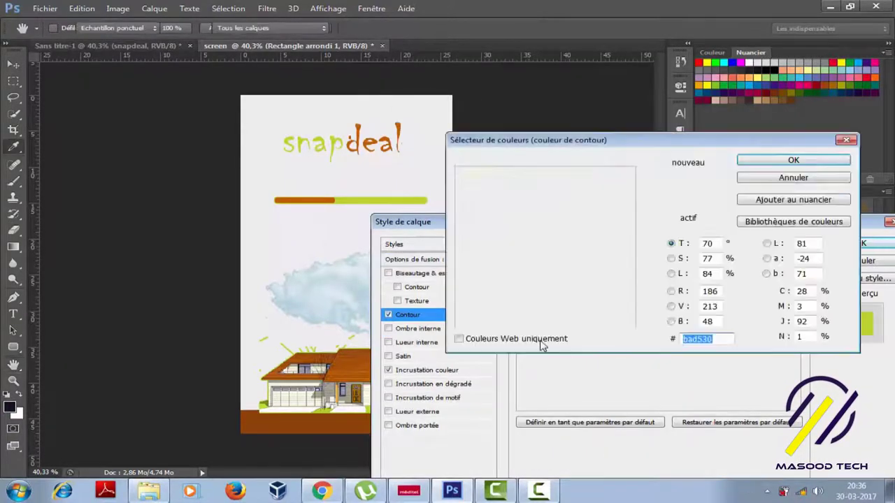
left_click(328, 201)
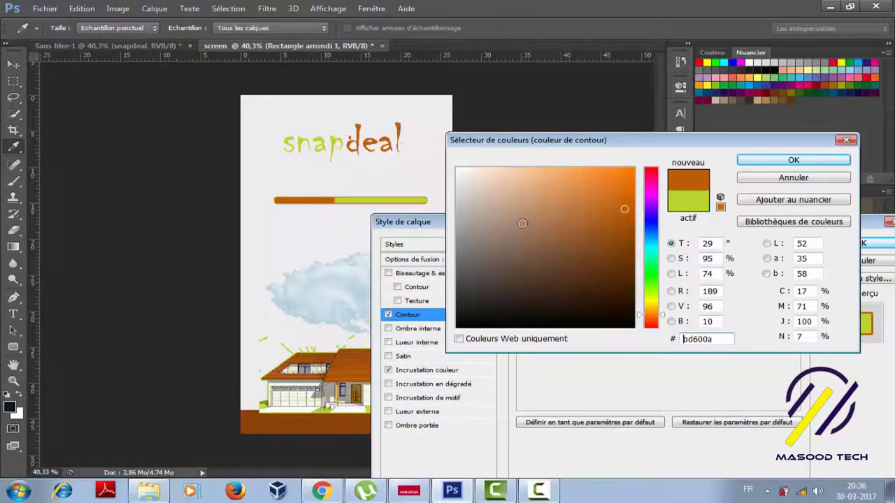
left_click(344, 265)
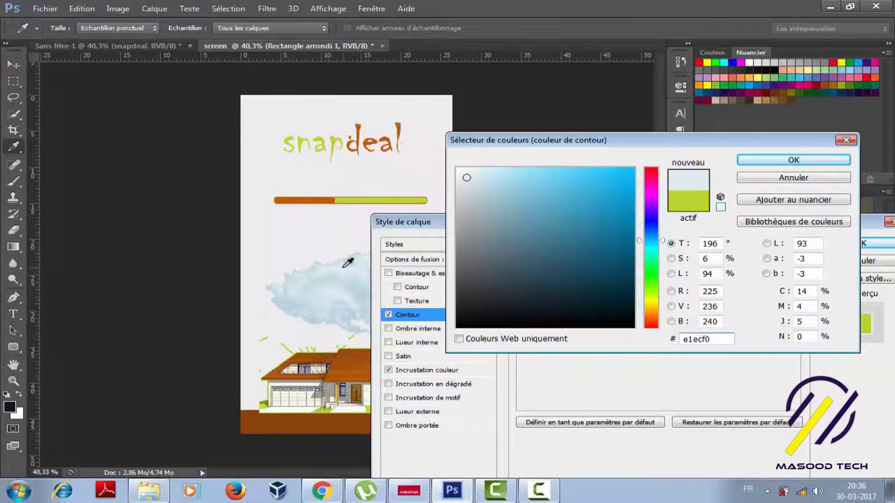
left_click(319, 198)
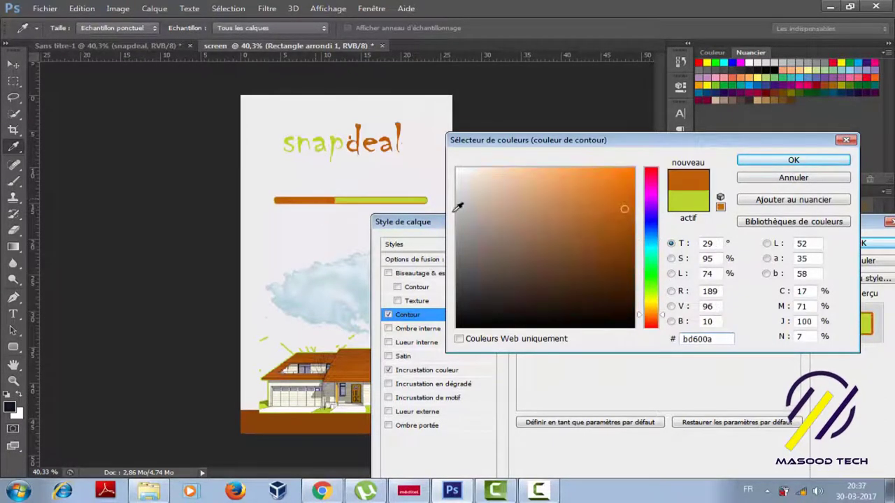
left_click(330, 406)
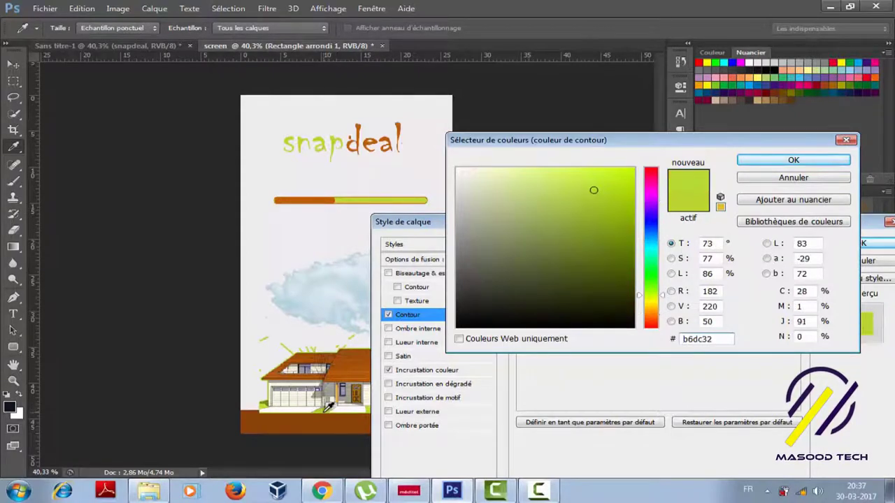
left_click(765, 162)
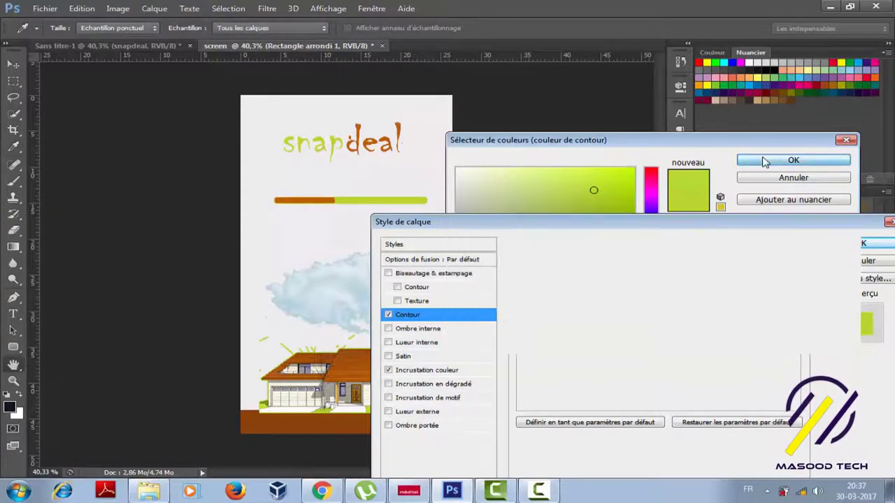
left_click(854, 242)
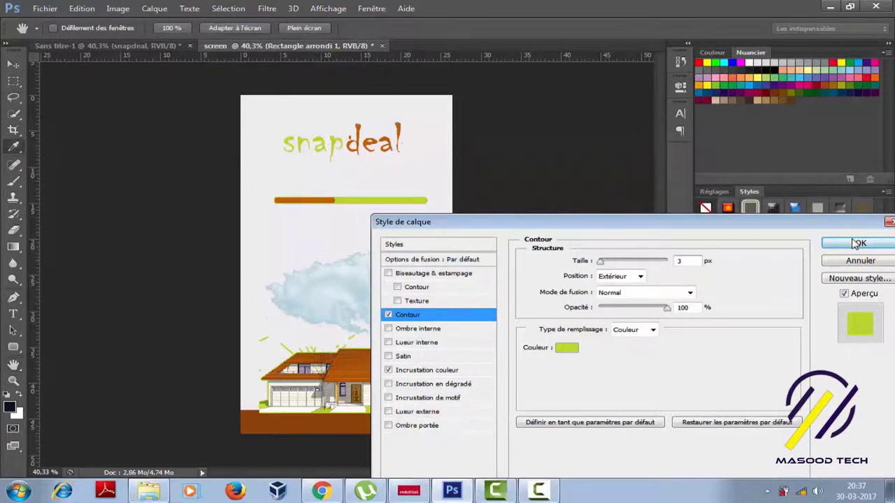
Save the design as screen2.png in PNG format, accepting the default PNG options
left_click(38, 10)
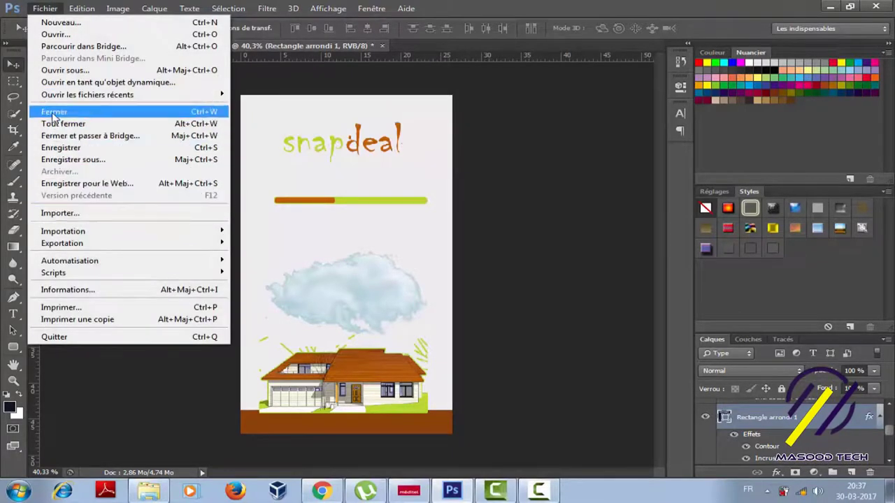
left_click(63, 159)
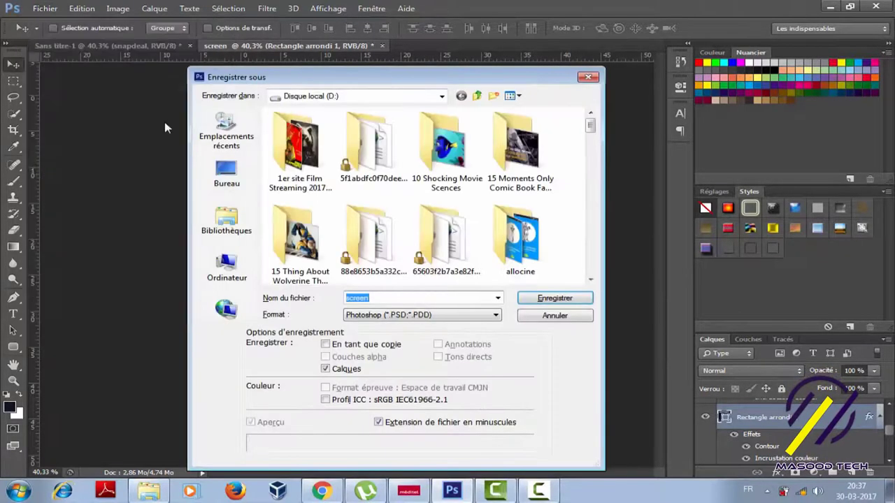
left_click(420, 299)
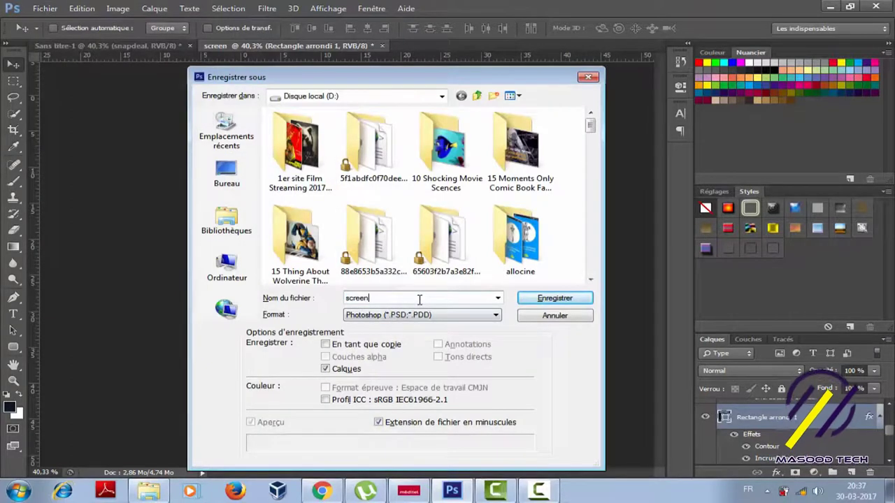
type("2")
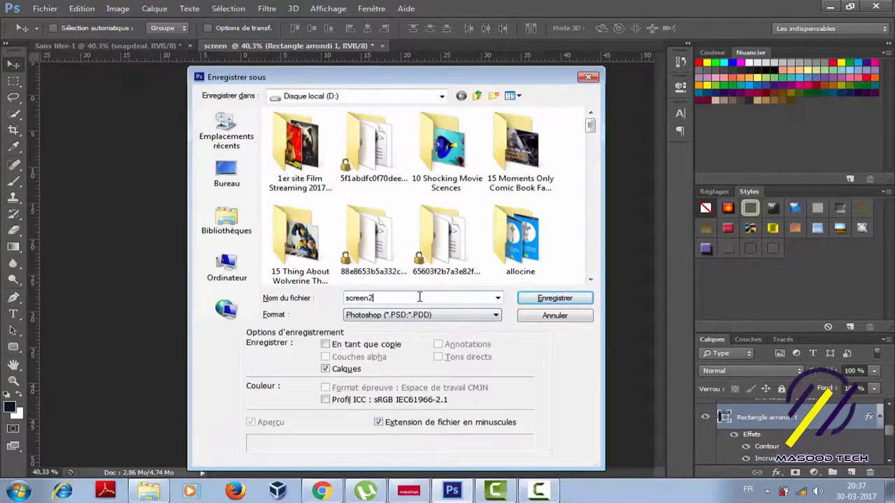
left_click(399, 315)
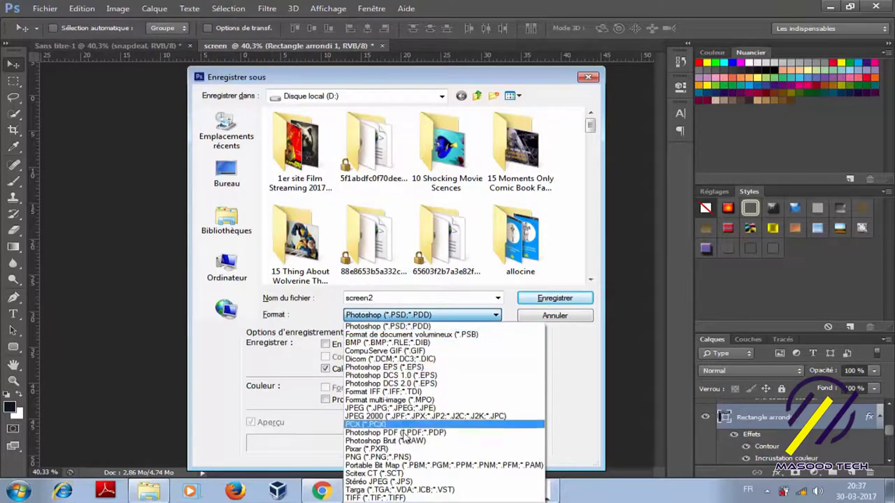
left_click(399, 457)
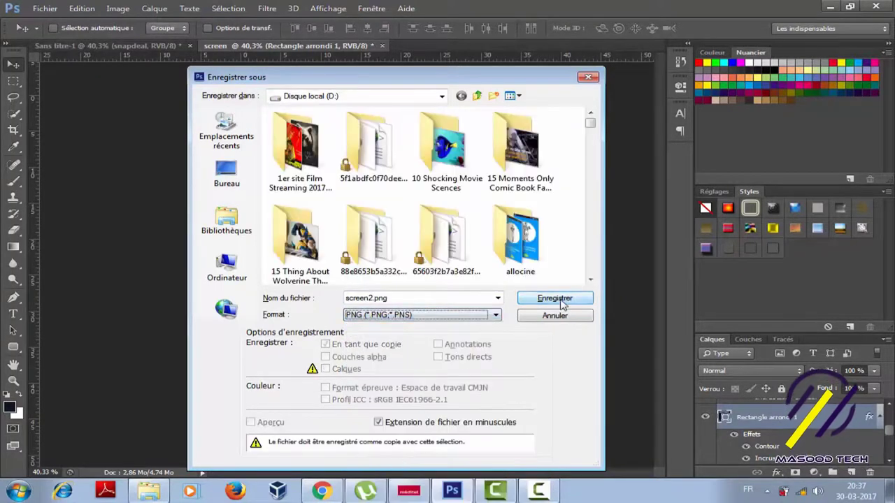
left_click(556, 299)
left_click(478, 154)
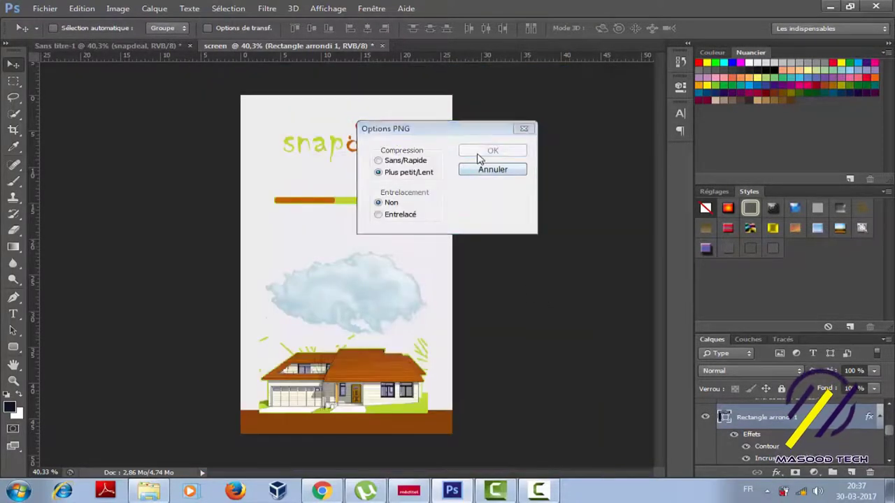